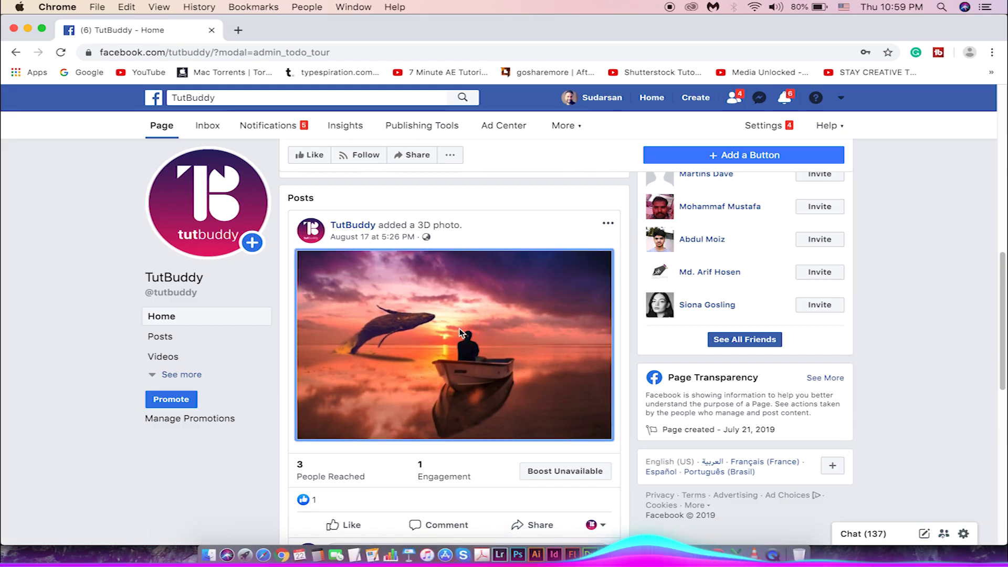
# Open the page's sunset whale-and-boat 3D photo in Facebook's full photo viewer
pyautogui.click(459, 329)
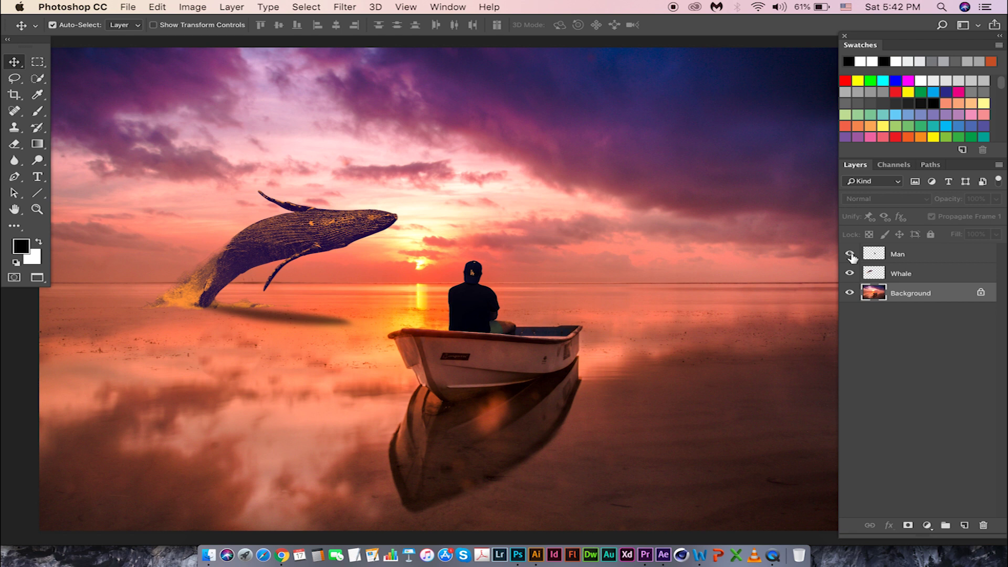
pyautogui.moveTo(850, 256); pyautogui.dragTo(851, 278)
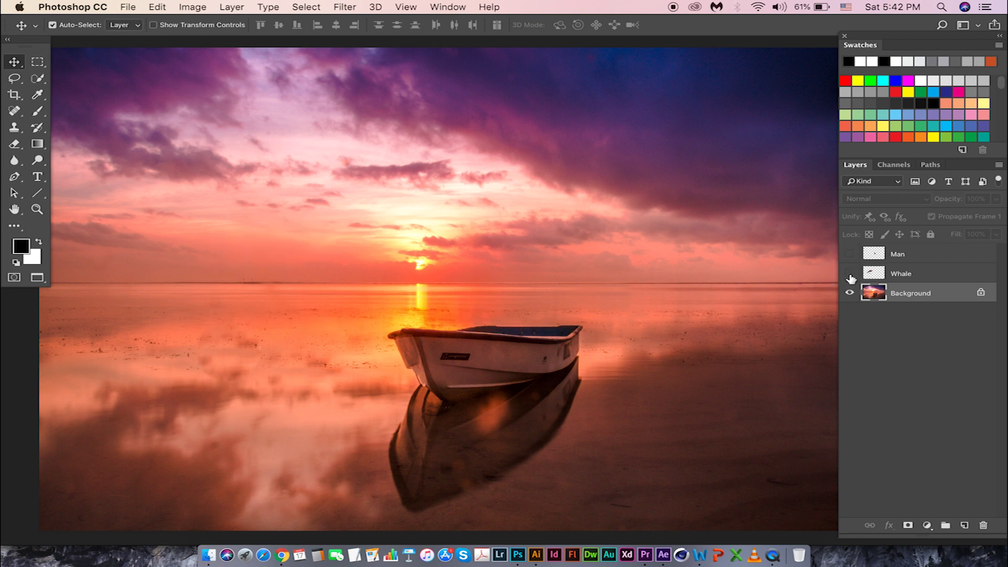
pyautogui.click(849, 274)
pyautogui.click(850, 254)
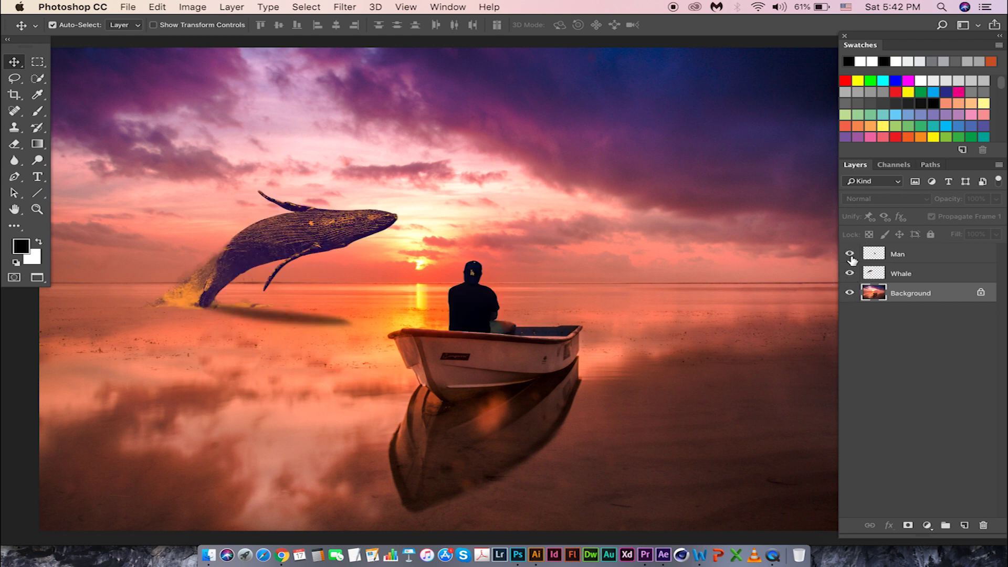
pyautogui.moveTo(852, 259); pyautogui.dragTo(851, 275)
pyautogui.click(850, 273)
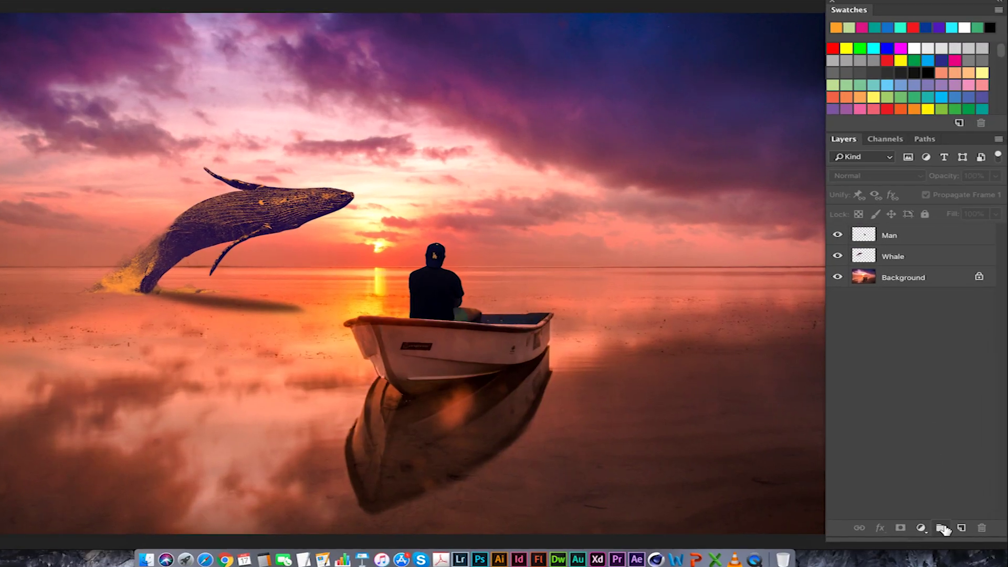
# Create a new layer group named Depth Map
pyautogui.click(946, 526)
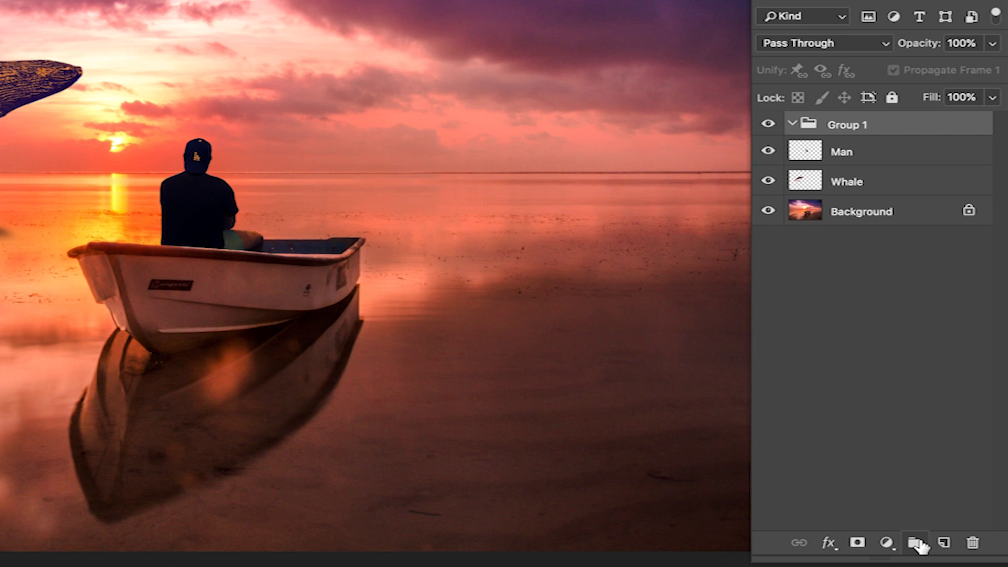
pyautogui.doubleClick(848, 125)
pyautogui.write('Dep')
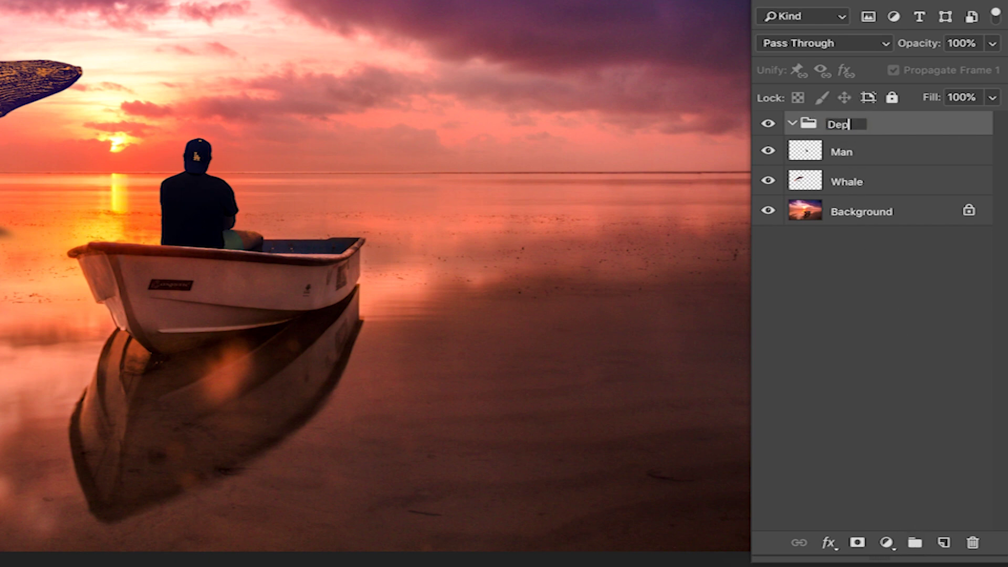
pyautogui.write('th Map')
pyautogui.press('Return')
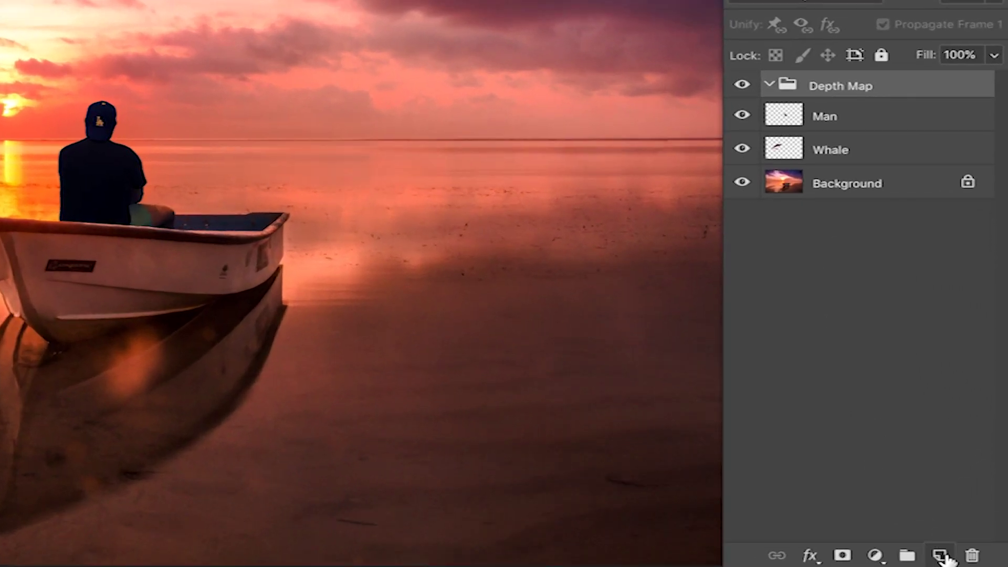
# Add an empty layer named Sky inside the Depth Map group
pyautogui.click(941, 556)
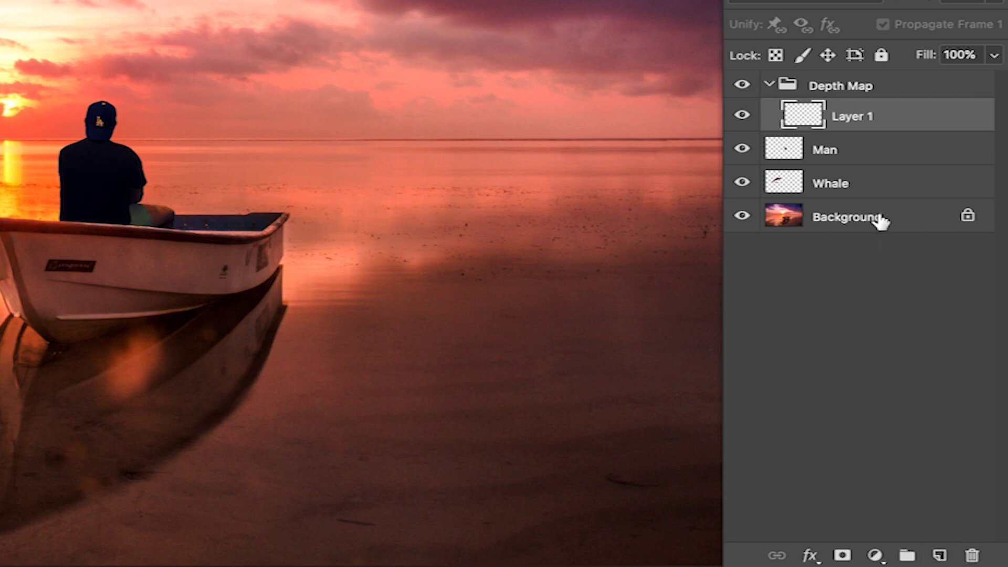
pyautogui.doubleClick(854, 116)
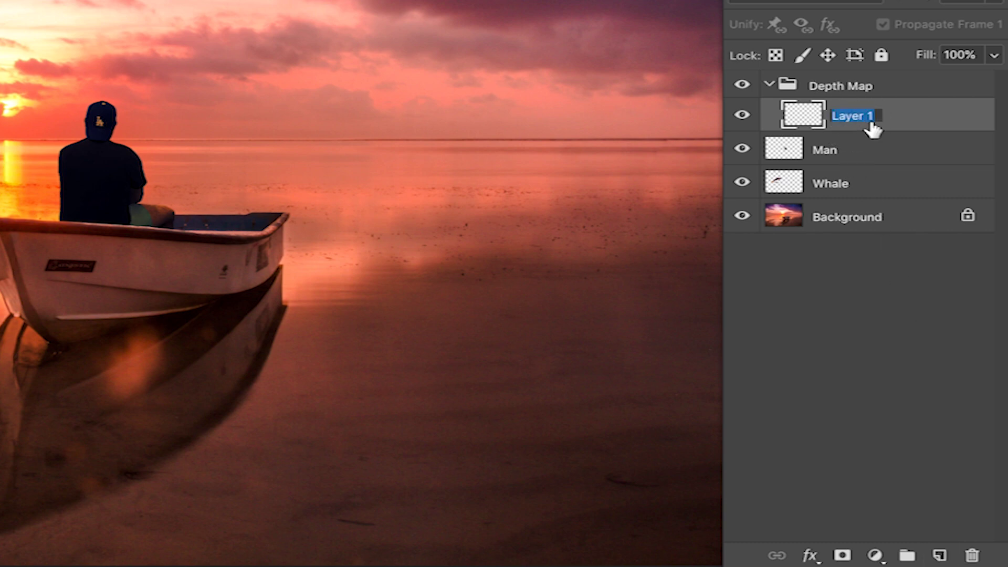
pyautogui.write('Sky')
pyautogui.press('Return')
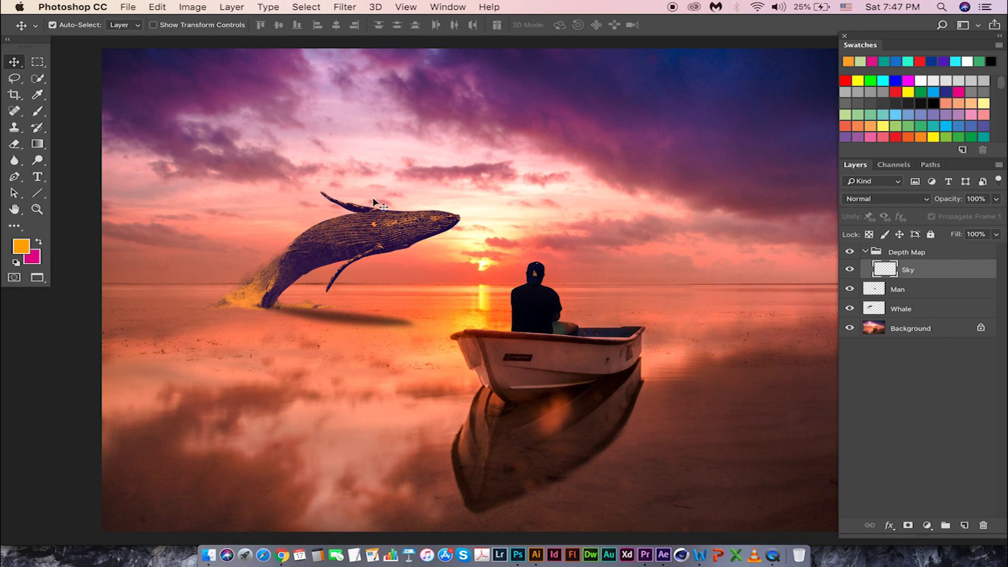
# Trace a closed pen path around the whole sky above the horizon
pyautogui.click(17, 179)
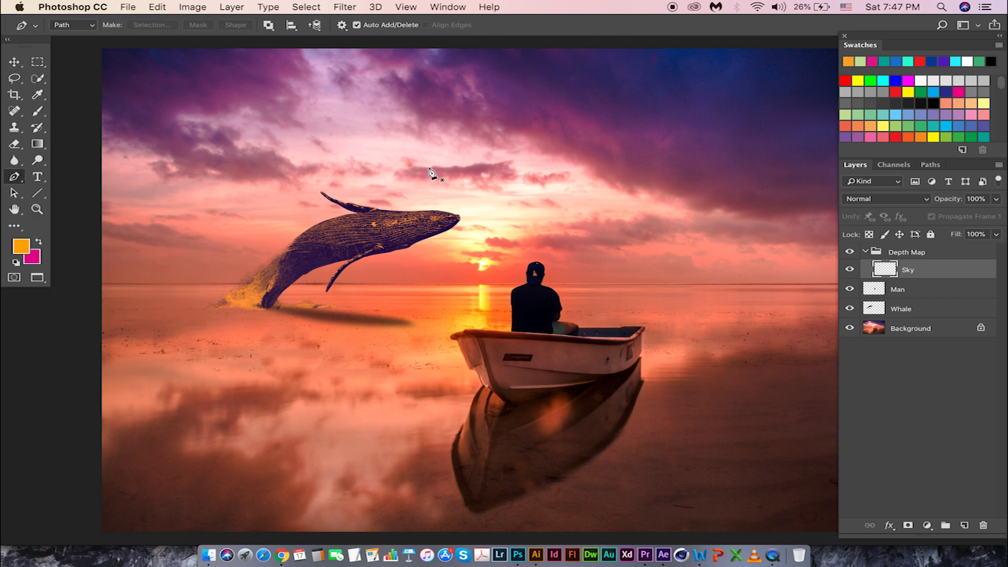
pyautogui.moveTo(432, 164); pyautogui.dragTo(373, 172)
pyautogui.press('super+minus')
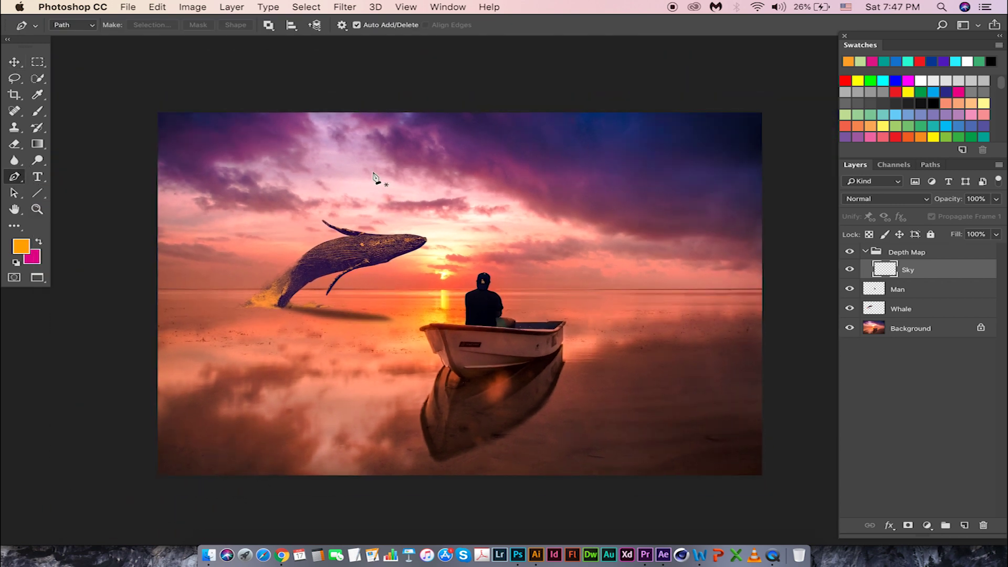
pyautogui.click(154, 290)
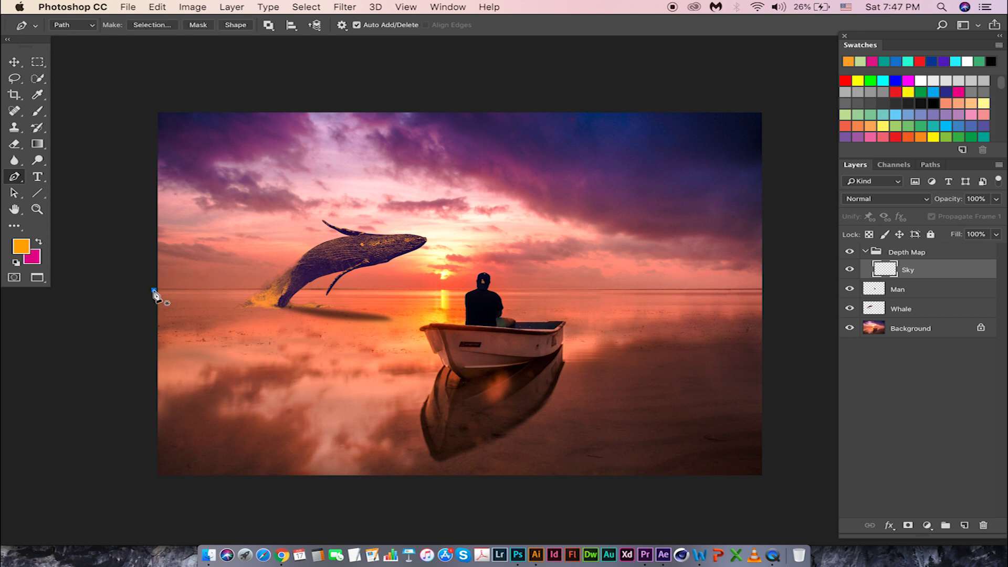
pyautogui.click(763, 288)
pyautogui.moveTo(799, 202); pyautogui.dragTo(801, 168)
pyautogui.click(771, 97)
pyautogui.click(446, 95)
pyautogui.click(229, 98)
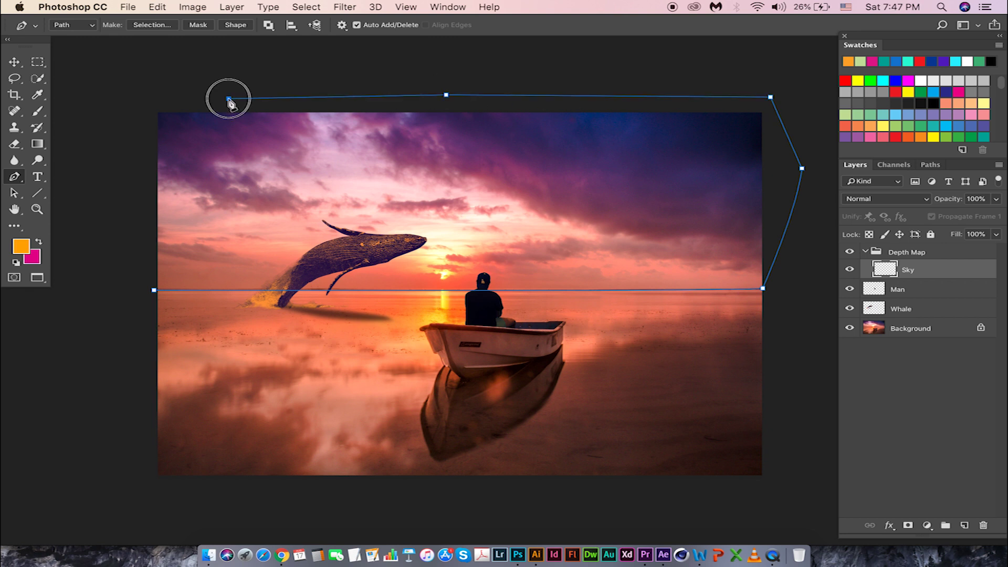
pyautogui.click(150, 106)
pyautogui.click(141, 276)
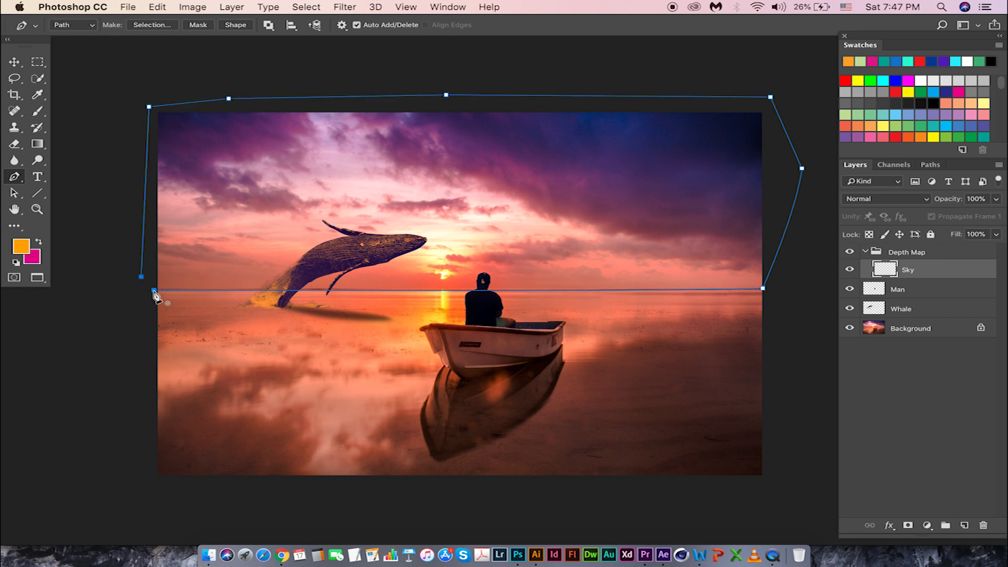
pyautogui.click(154, 289)
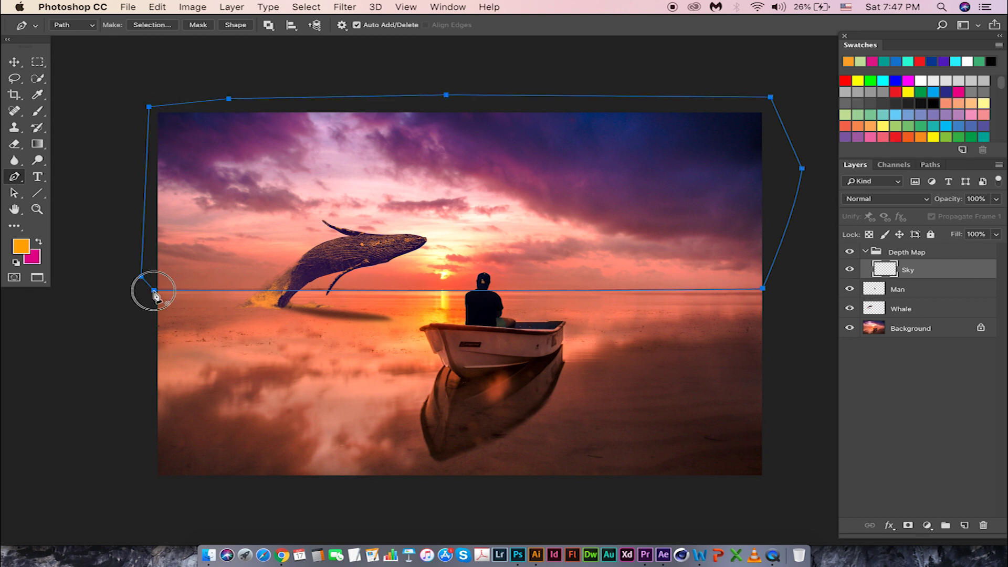
# Turn the sky path into an unfeathered selection, fill it solid black, then deselect
pyautogui.rightClick(427, 161)
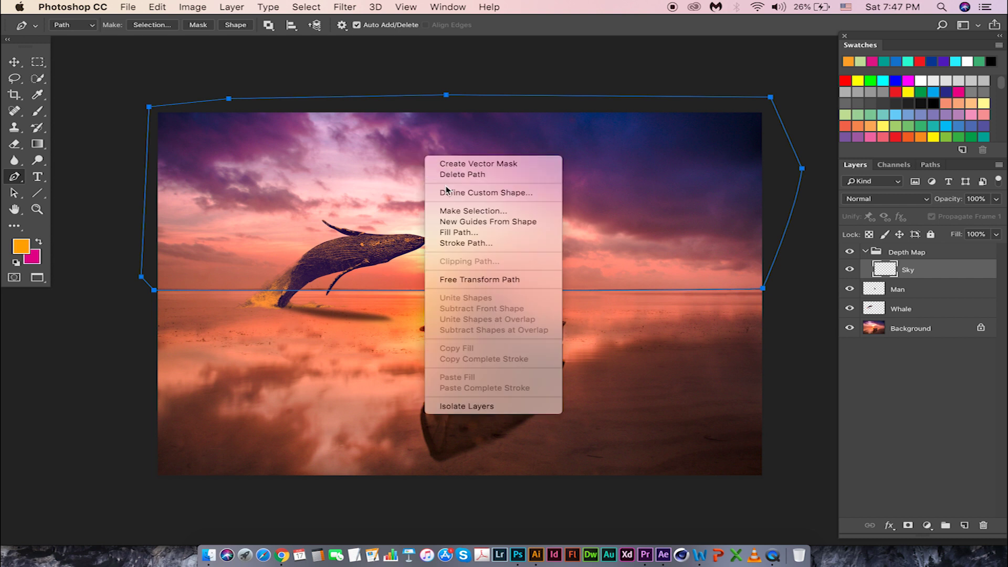
pyautogui.click(485, 212)
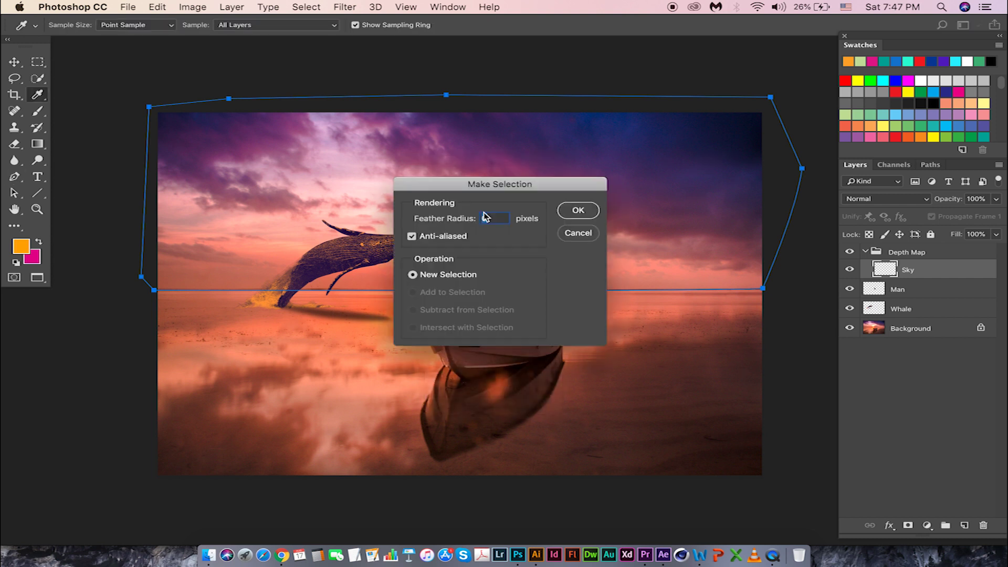
pyautogui.click(578, 211)
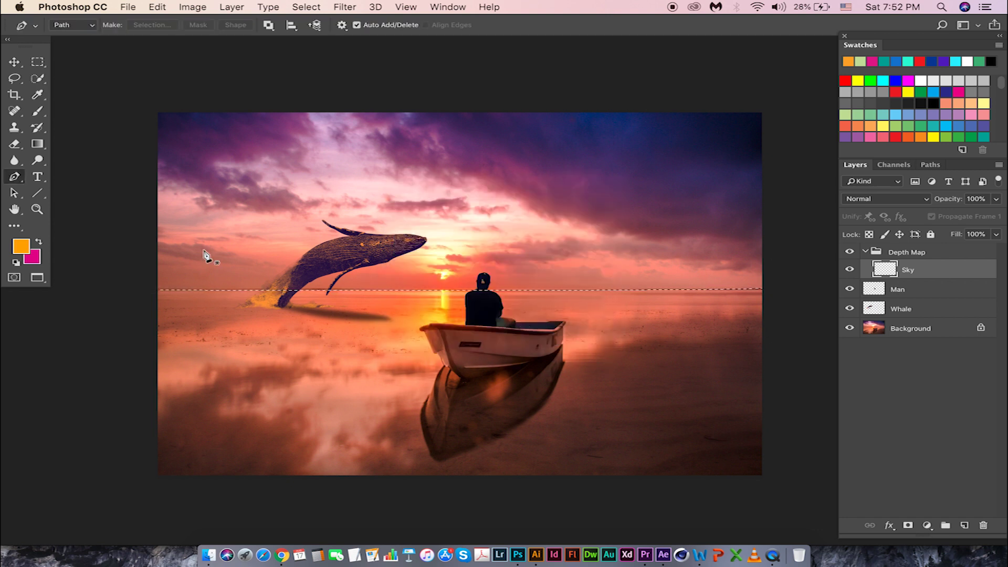
pyautogui.click(20, 246)
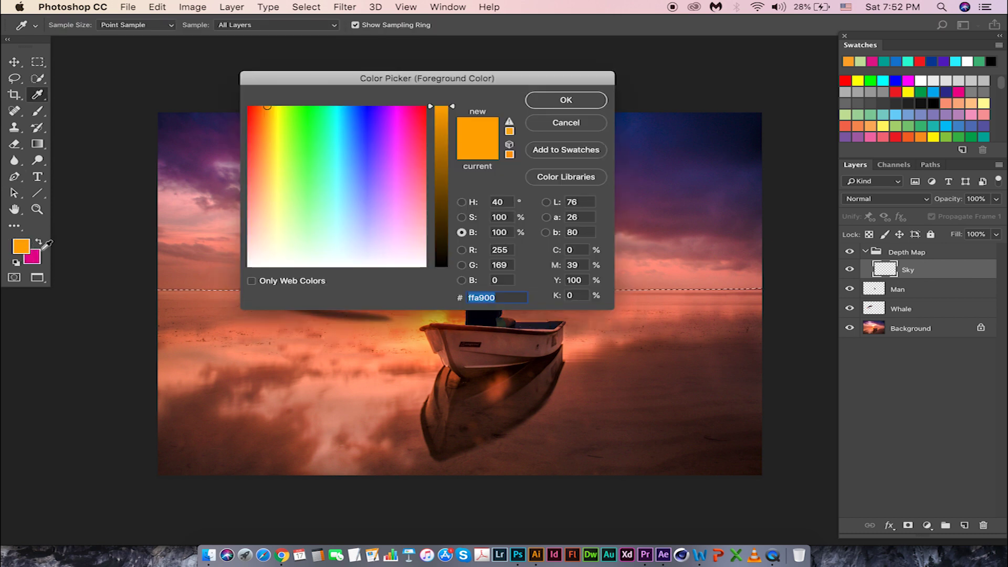
pyautogui.moveTo(452, 110); pyautogui.dragTo(450, 285)
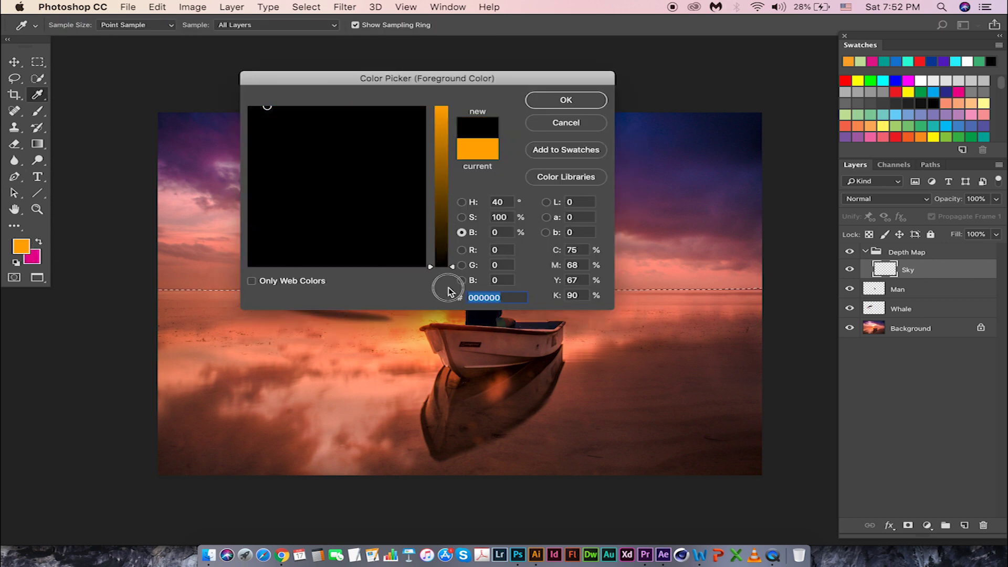
pyautogui.click(560, 101)
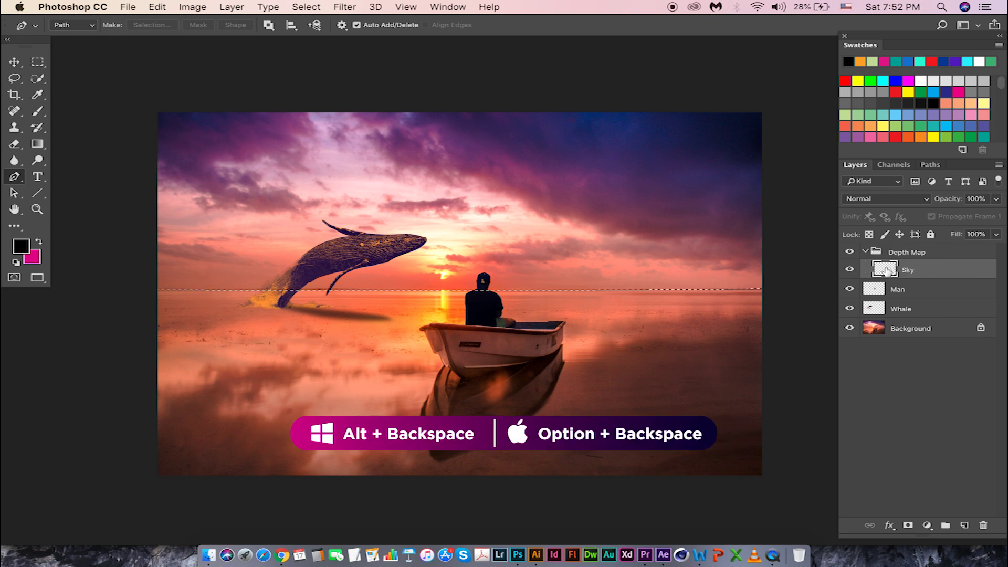
pyautogui.hotkey('alt', 'BackSpace')
pyautogui.press('super+d')
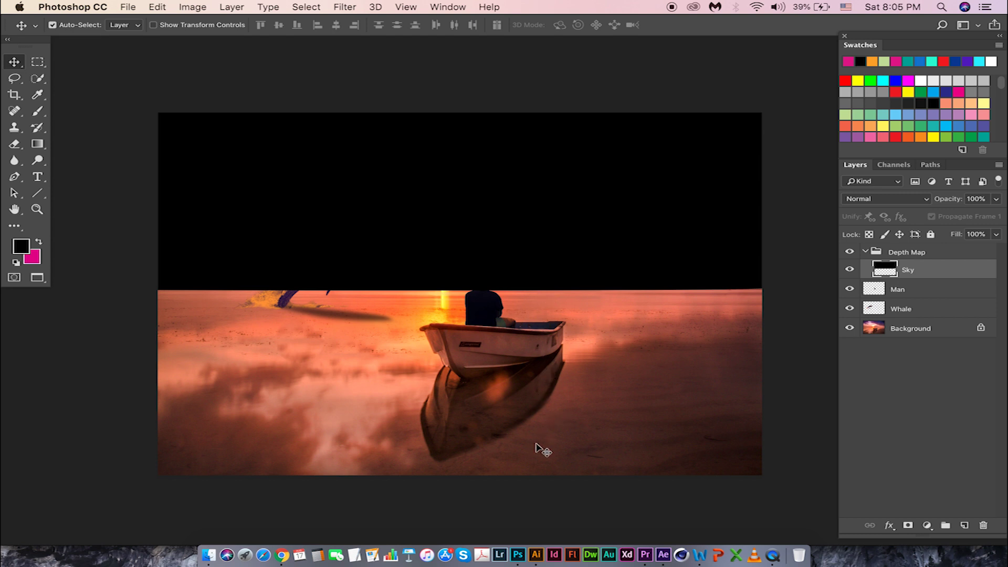
pyautogui.click(850, 269)
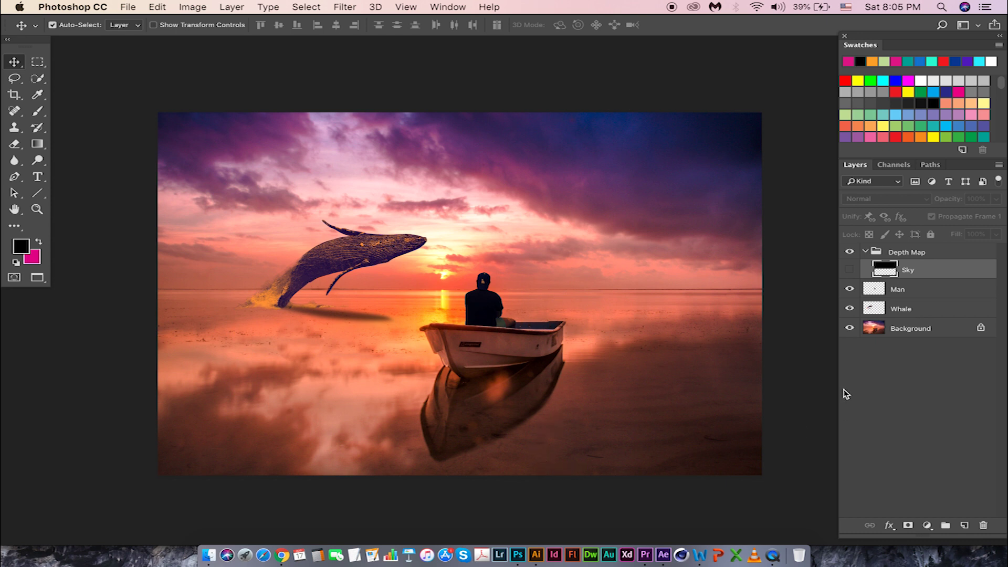
pyautogui.click(850, 270)
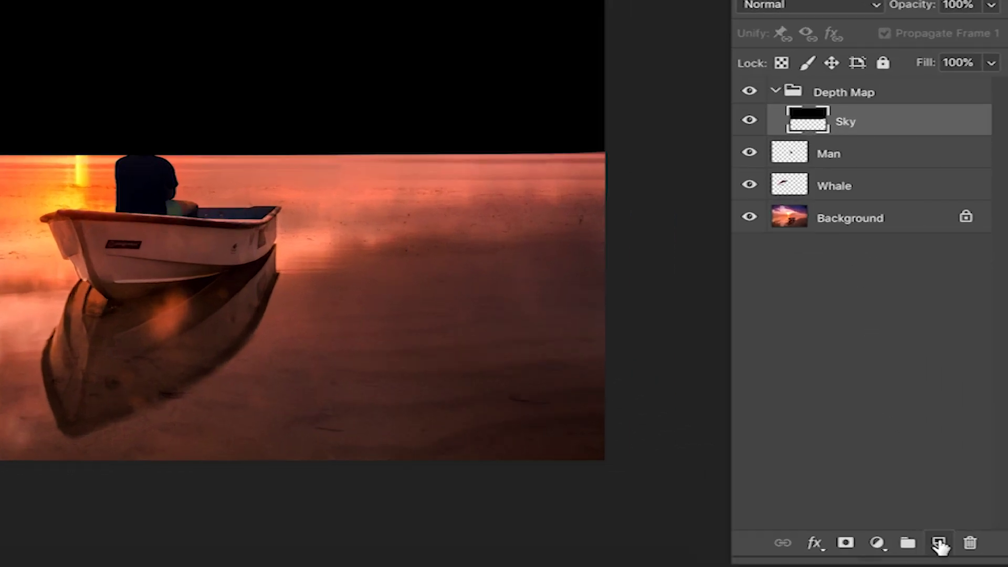
# Add a new layer named Sea below Sky in the Depth Map group
pyautogui.click(965, 525)
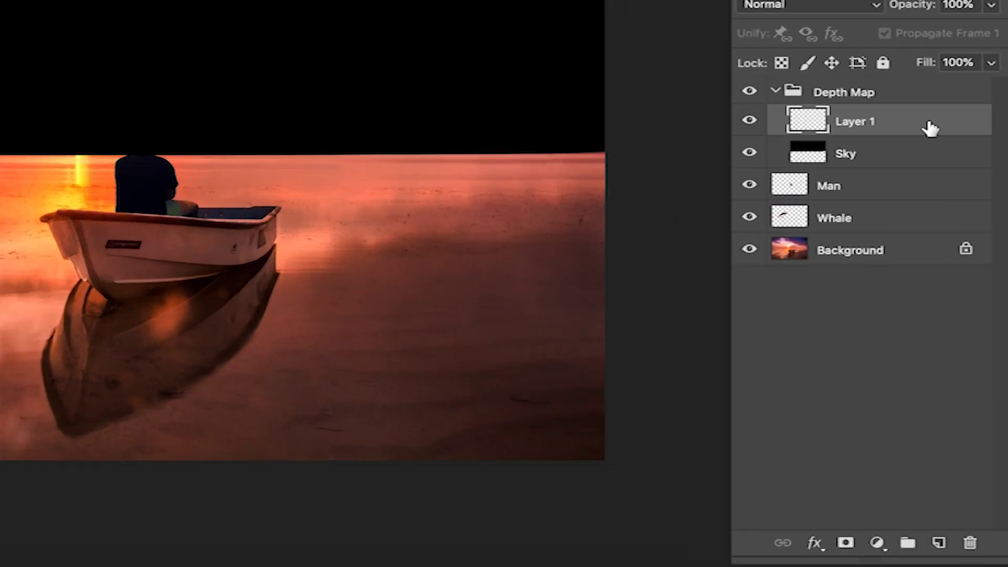
pyautogui.moveTo(929, 128); pyautogui.dragTo(925, 167)
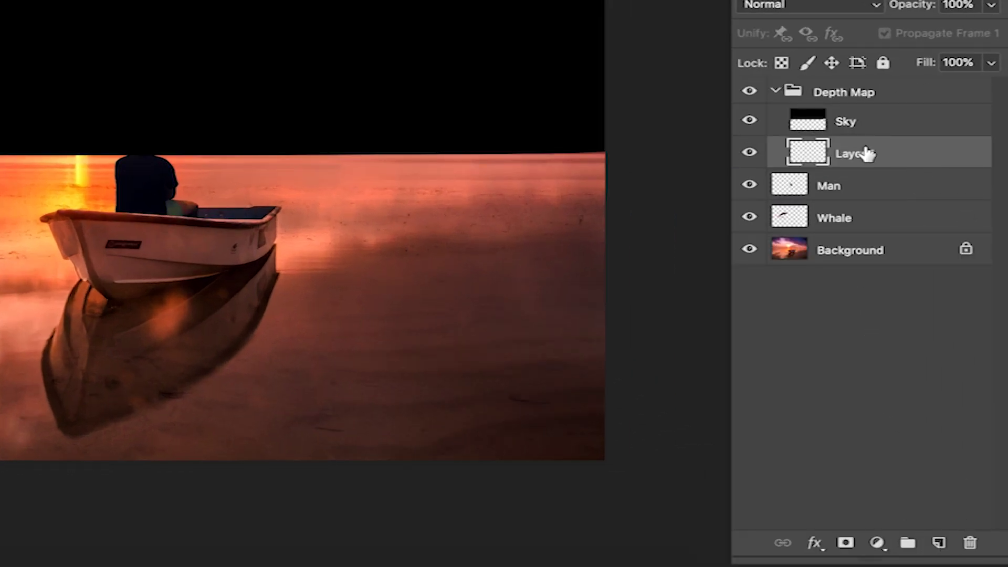
pyautogui.doubleClick(854, 154)
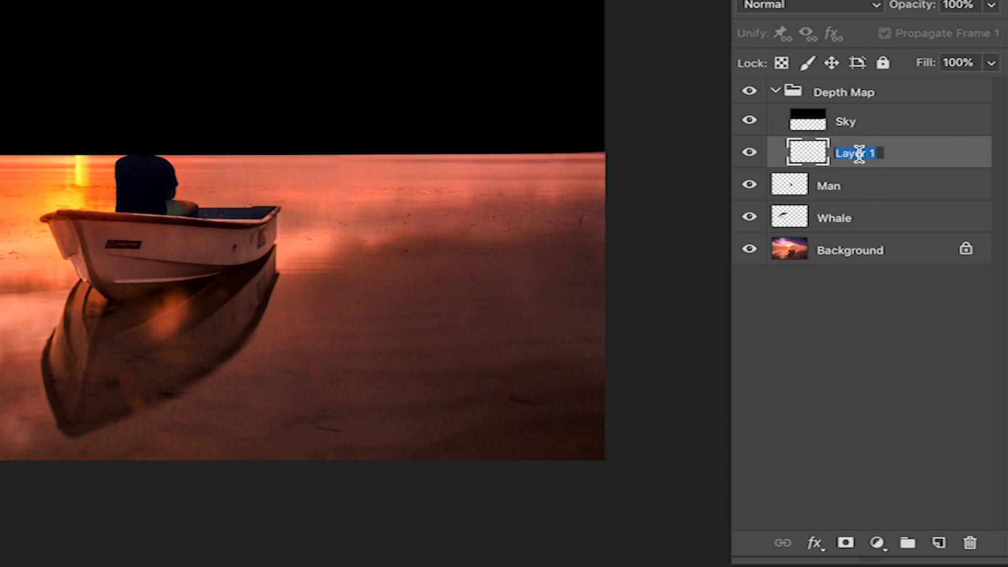
pyautogui.write('Sea')
pyautogui.press('Return')
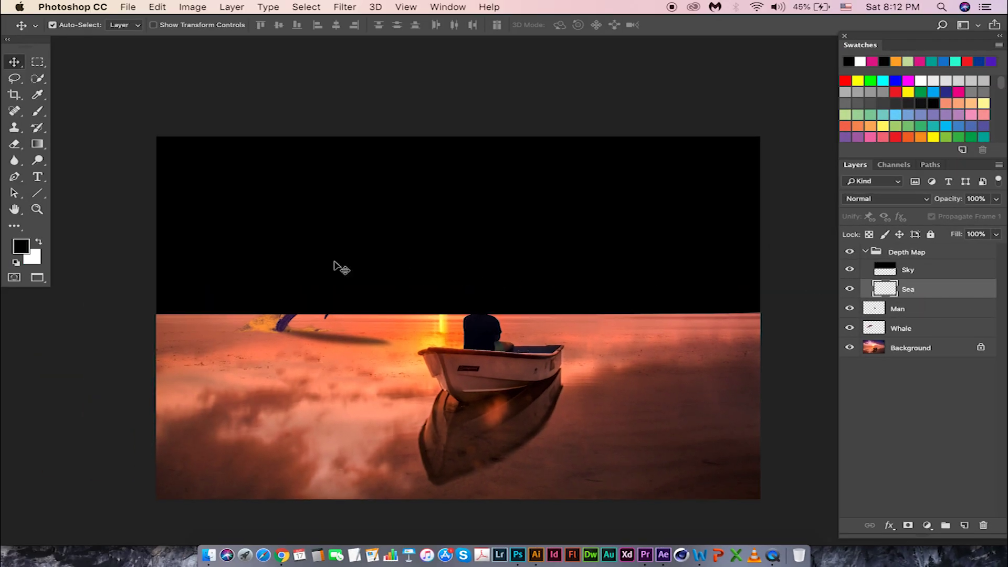
# Fill Sea with a black-to-white gradient from the horizon down to the image bottom
pyautogui.click(36, 143)
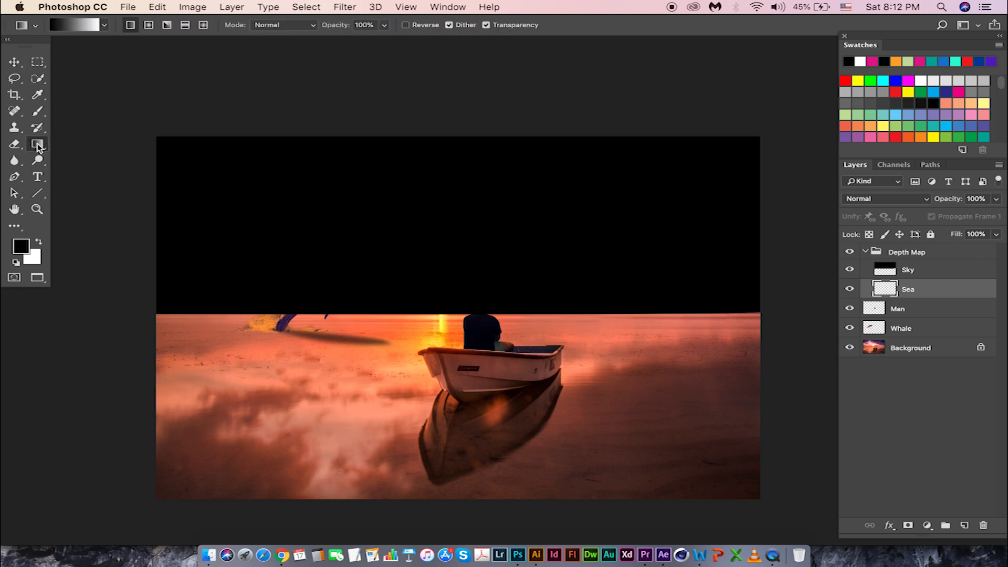
pyautogui.click(70, 26)
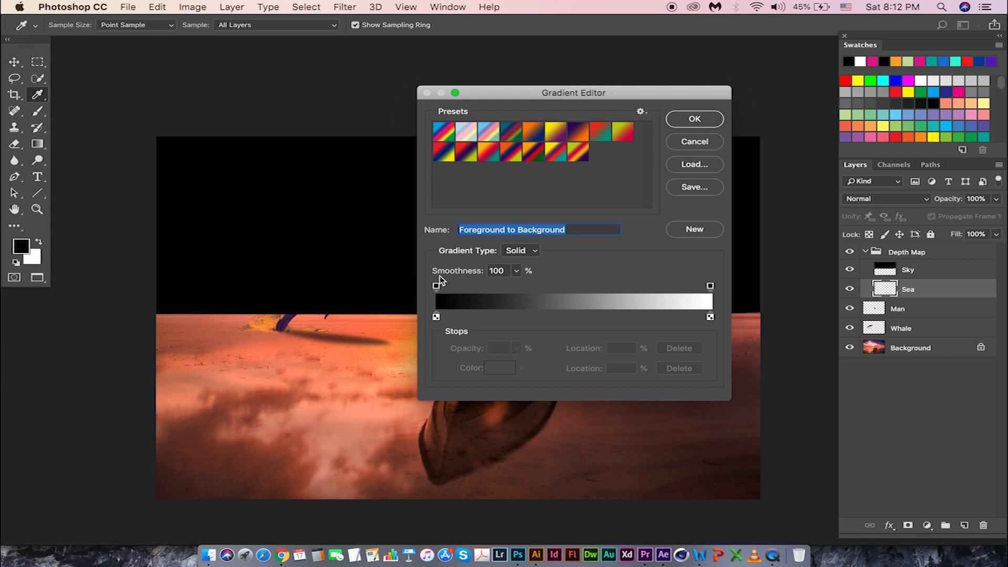
pyautogui.click(693, 120)
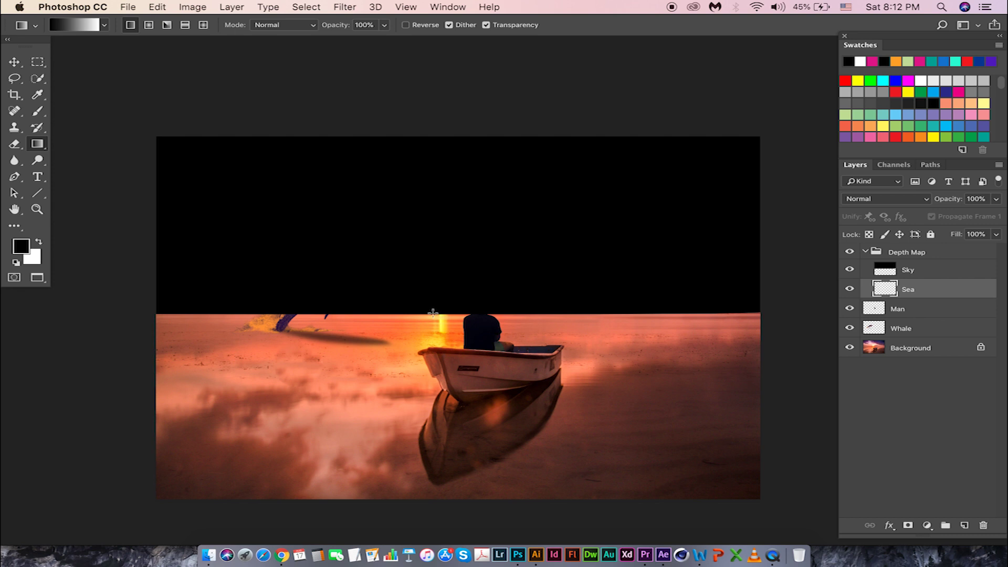
pyautogui.moveTo(432, 313); pyautogui.dragTo(434, 502)
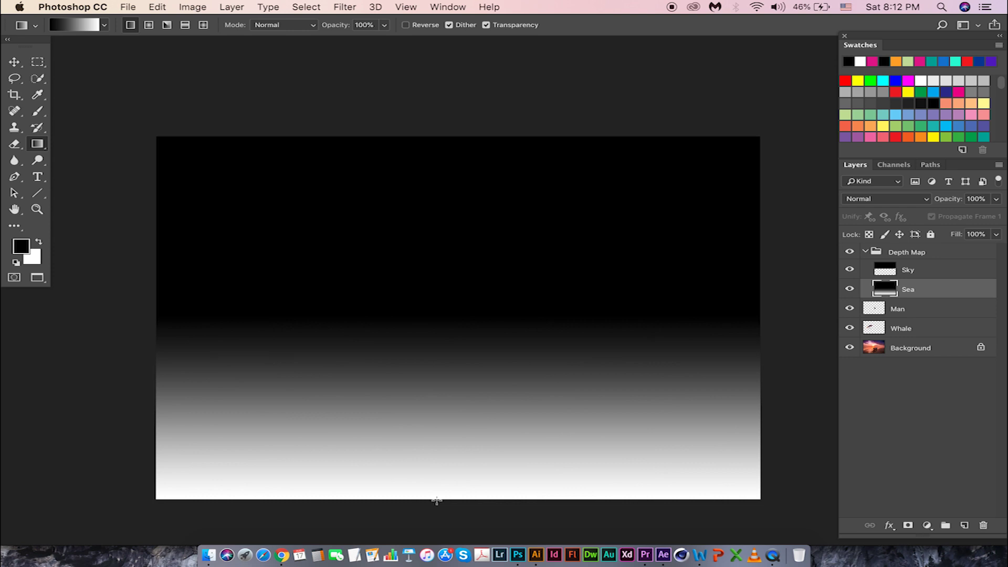
pyautogui.press('v')
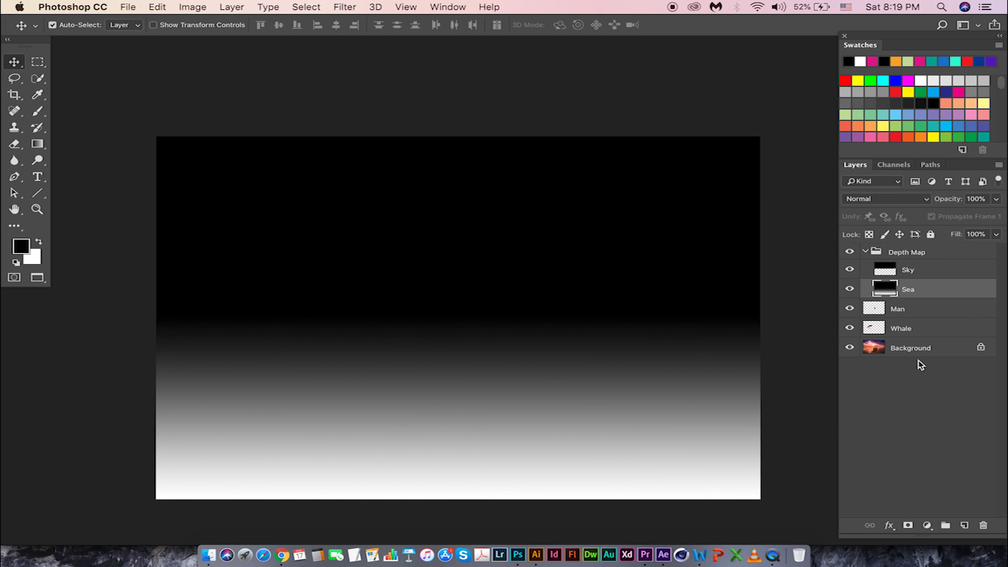
# Hide the Depth Map group, toggle the Man and Whale layers to compare, then show it again
pyautogui.click(850, 252)
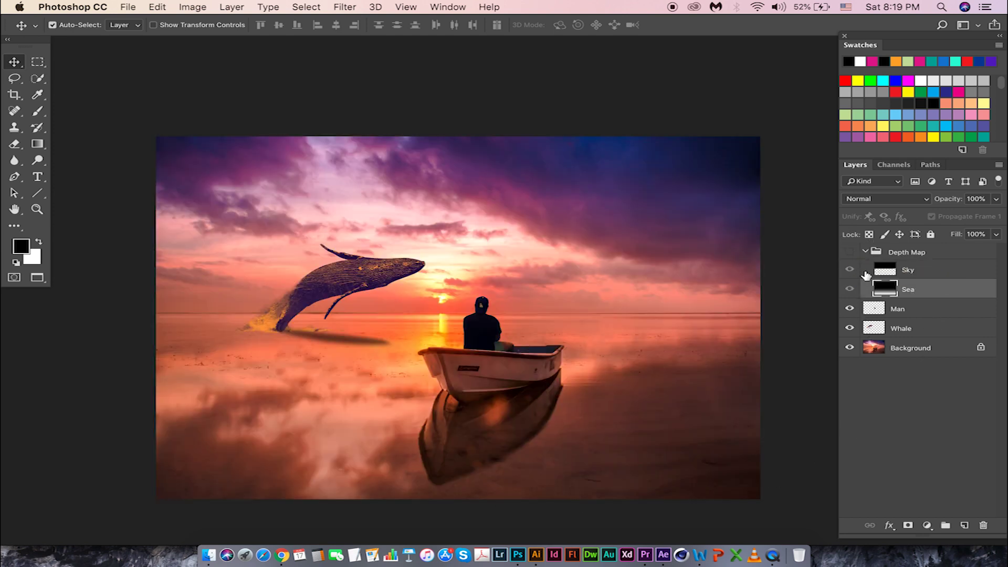
pyautogui.click(865, 252)
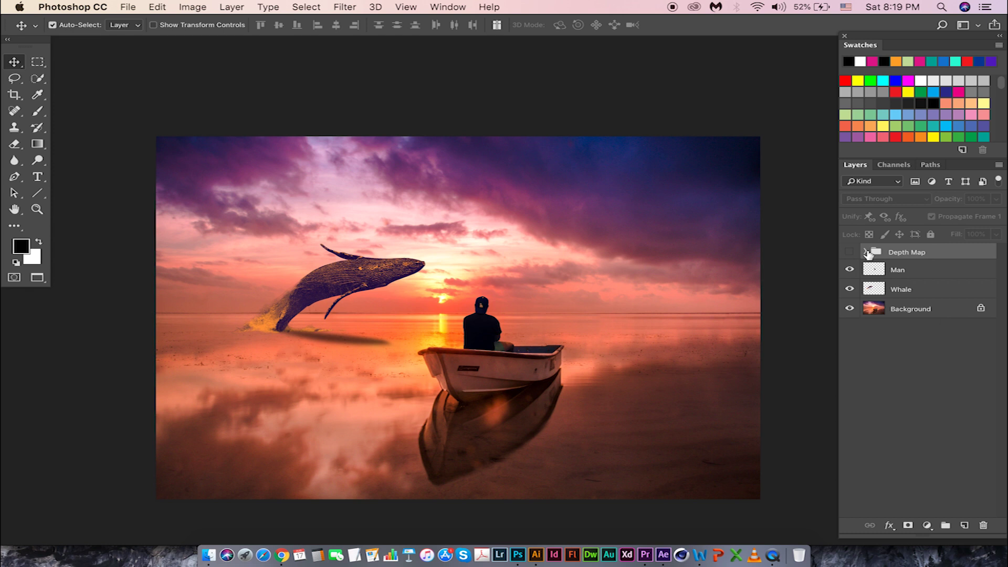
pyautogui.click(849, 270)
pyautogui.click(850, 270)
pyautogui.click(849, 289)
pyautogui.click(849, 289)
pyautogui.click(849, 270)
pyautogui.click(849, 289)
pyautogui.click(849, 270)
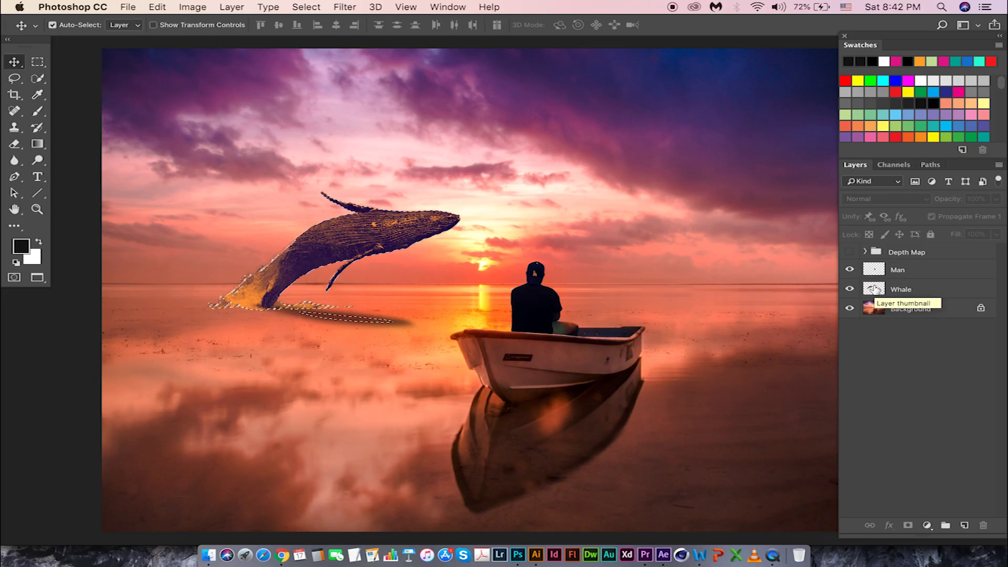
pyautogui.click(849, 252)
# Add a new layer named Whale above Sky in the Depth Map group
pyautogui.click(865, 252)
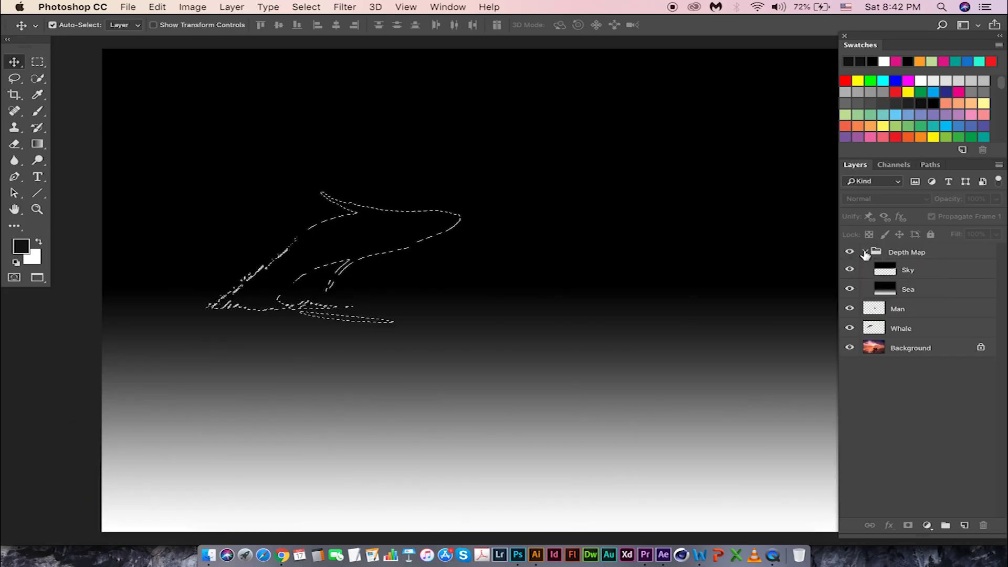
pyautogui.click(919, 272)
pyautogui.press('super+d')
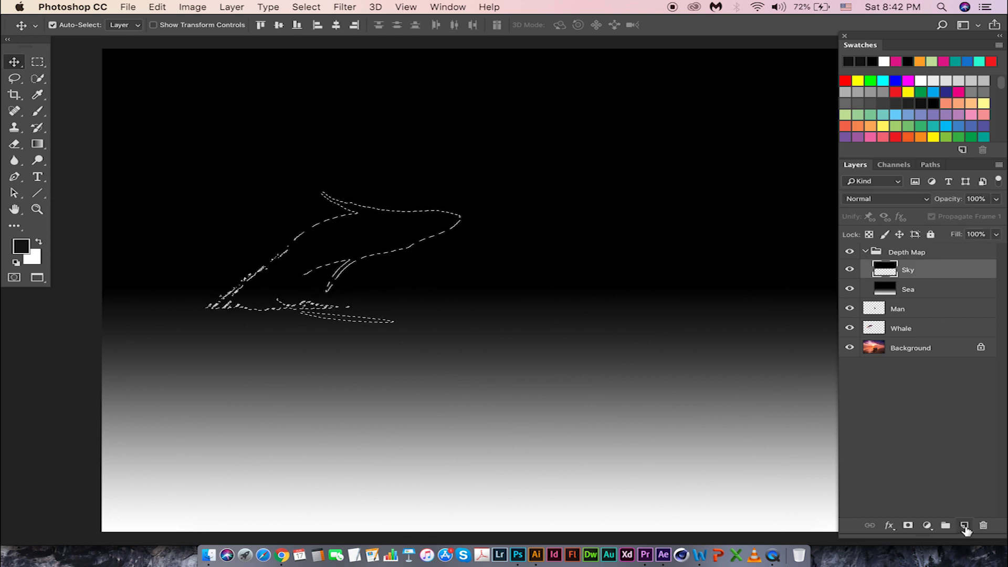
pyautogui.click(964, 525)
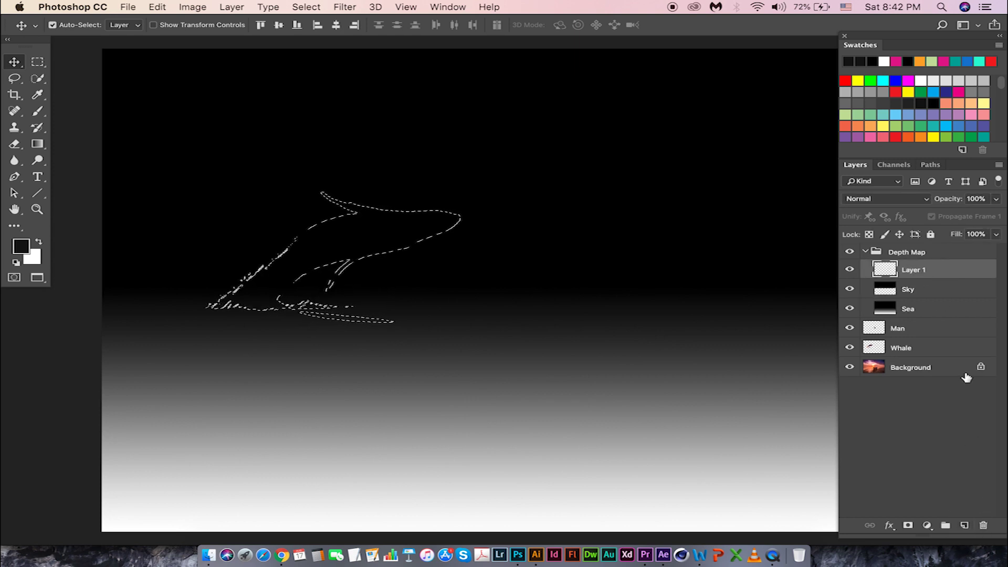
pyautogui.doubleClick(912, 269)
pyautogui.write('Whale')
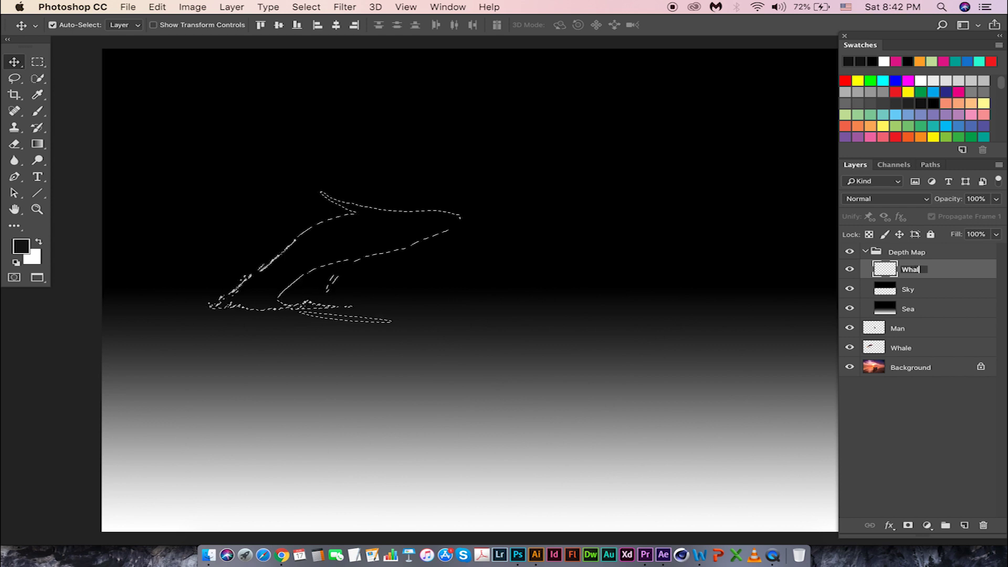
pyautogui.press('Return')
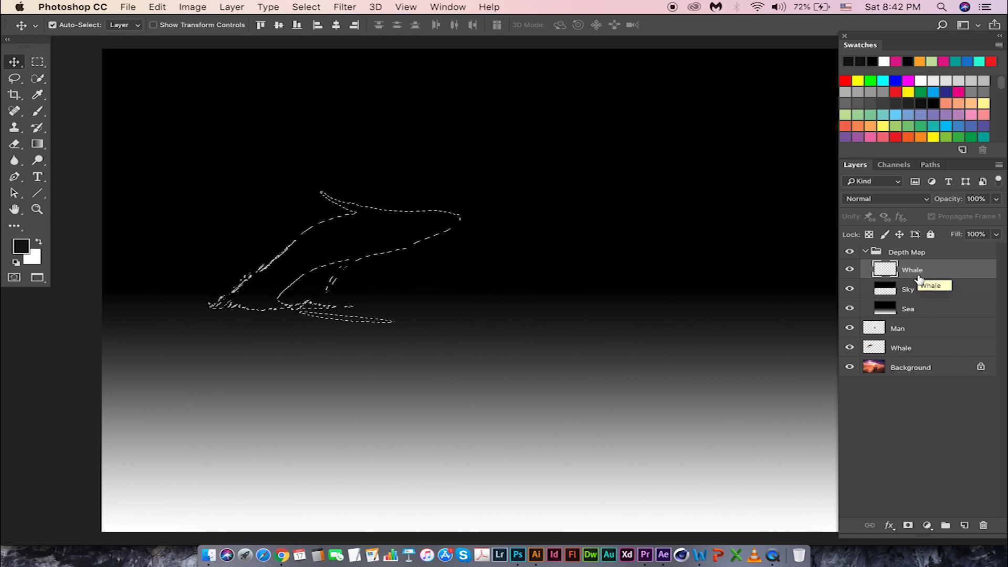
# Sample the dark grey at the horizon, fill the whale selection with it, and deselect
pyautogui.press('i')
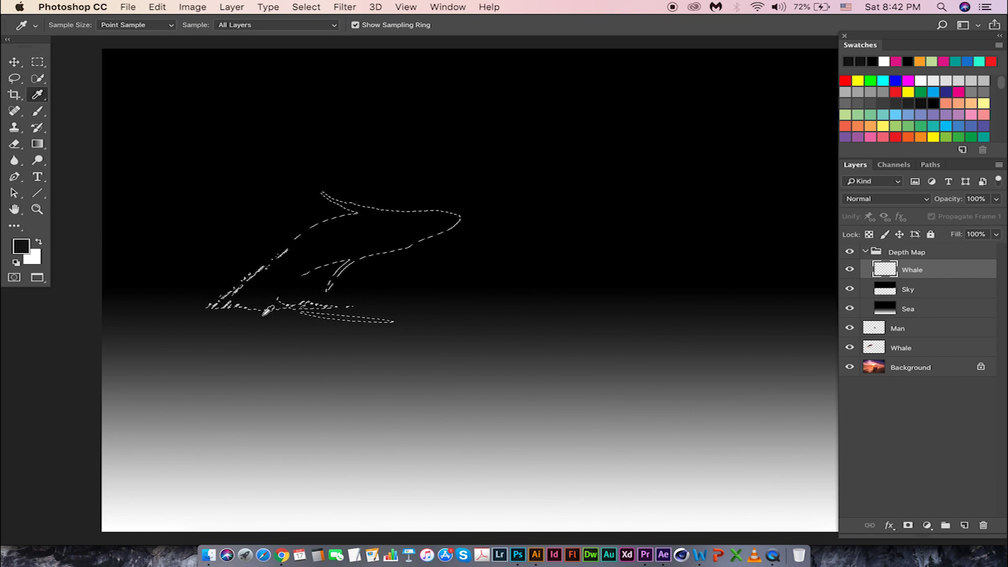
pyautogui.press('super+plus')
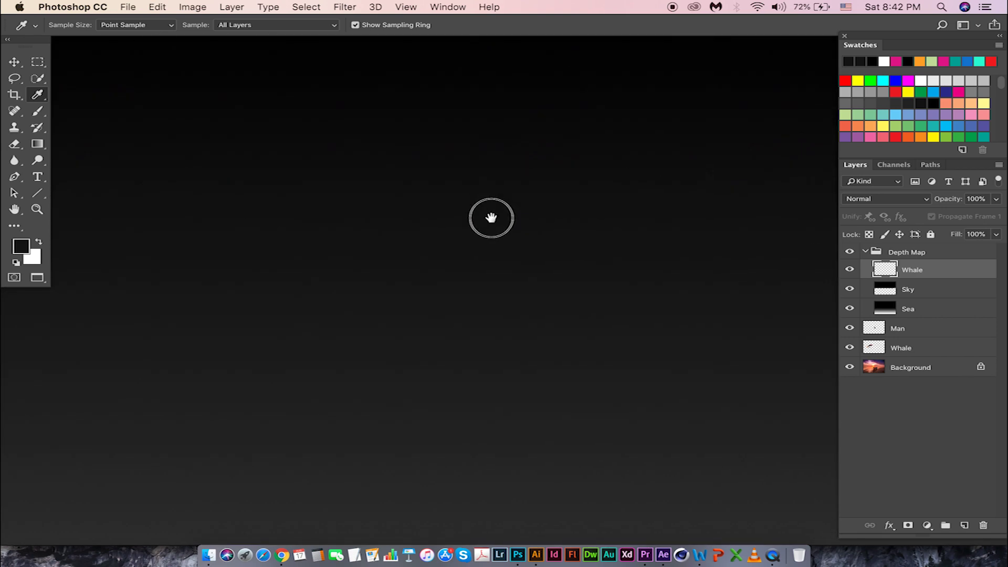
pyautogui.moveTo(490, 219)
pyautogui.mouseDown()
pyautogui.moveTo(553, 206)
pyautogui.moveTo(539, 220)
pyautogui.mouseUp()
pyautogui.click(501, 243)
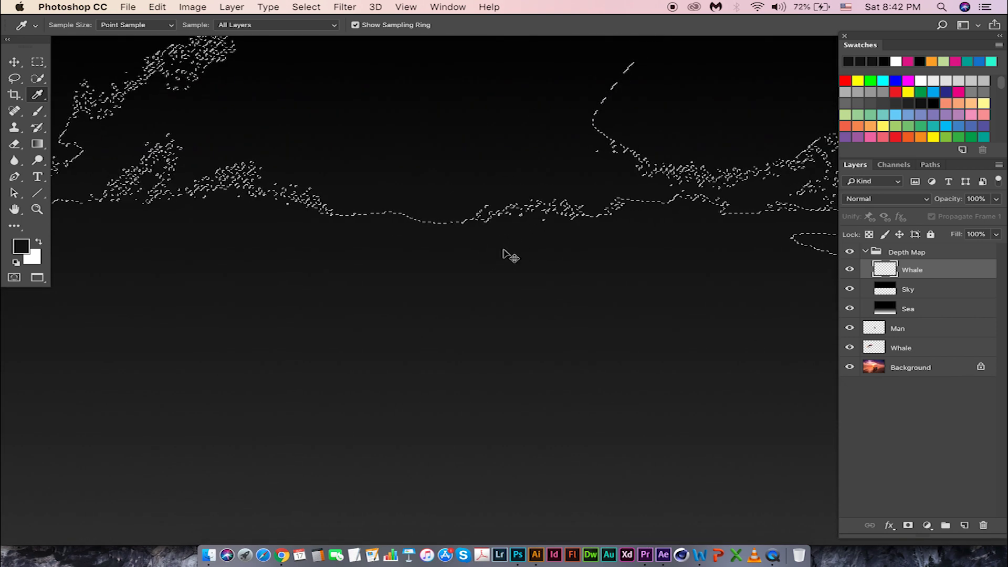
pyautogui.press('super+0')
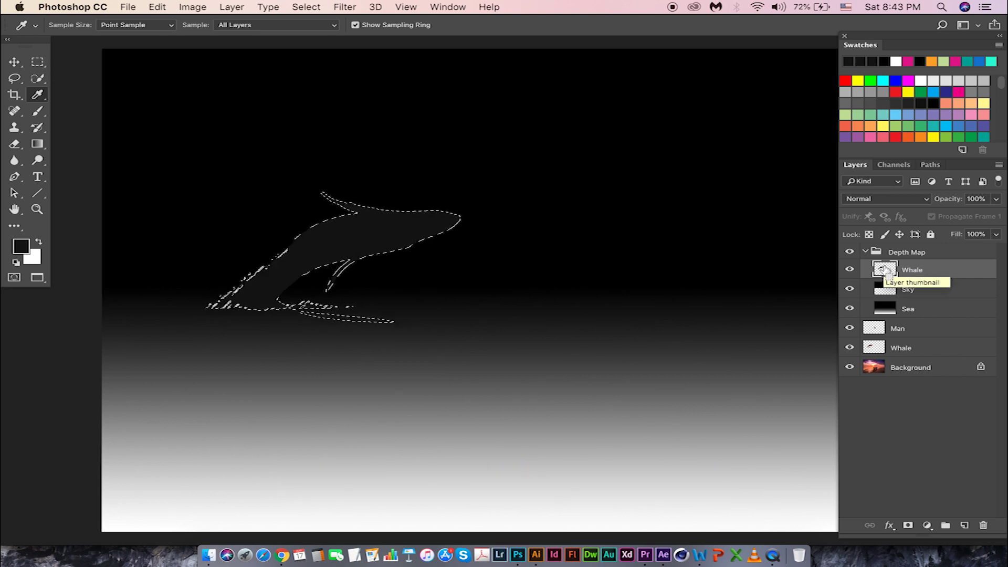
pyautogui.press('super+d')
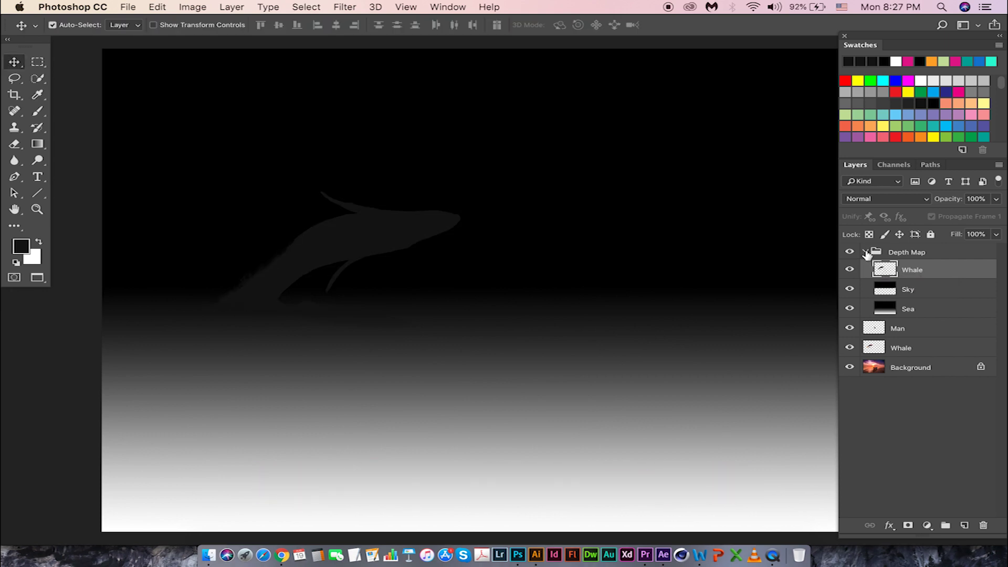
pyautogui.click(864, 252)
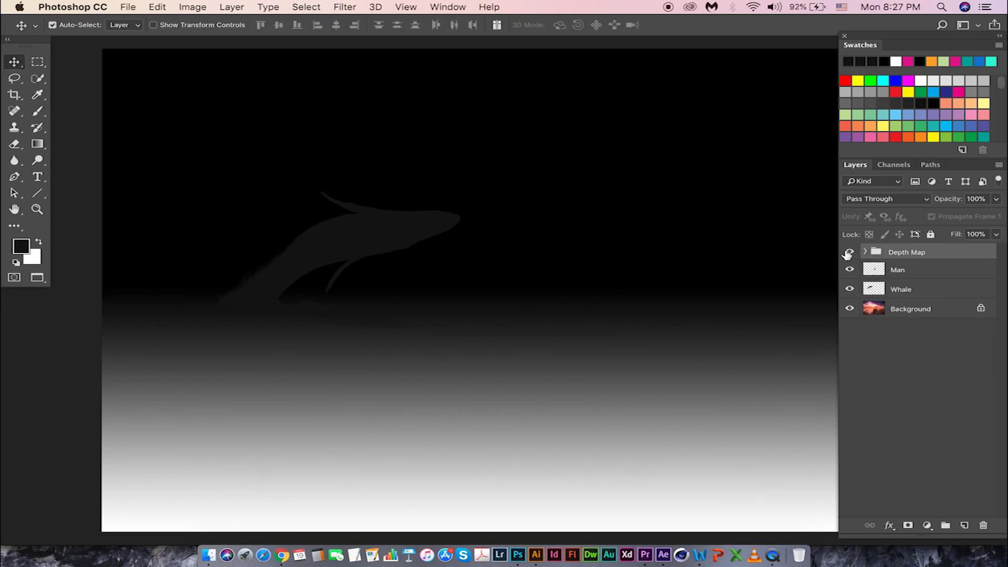
# Hide the depth map and start a pen path up the reflection, hull, bow and boat top
pyautogui.click(849, 254)
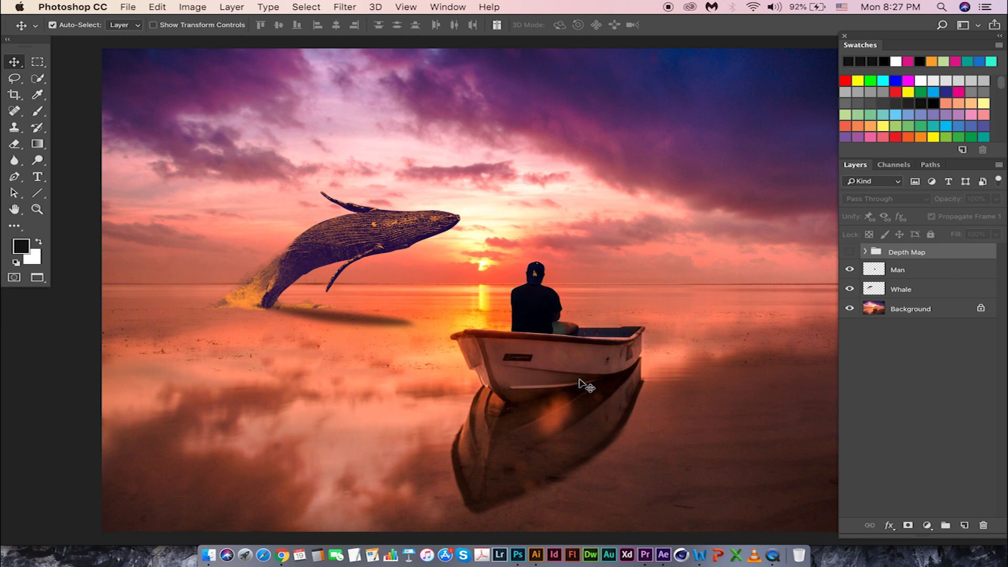
pyautogui.press('p')
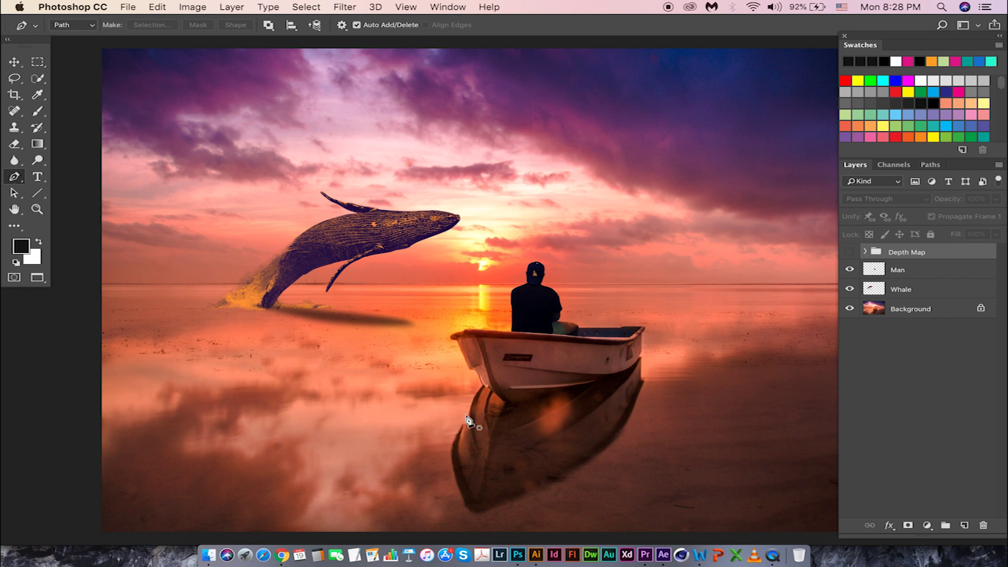
pyautogui.press('super+plus')
pyautogui.press('super+plus')
pyautogui.press('super+plus')
pyautogui.press('super+plus')
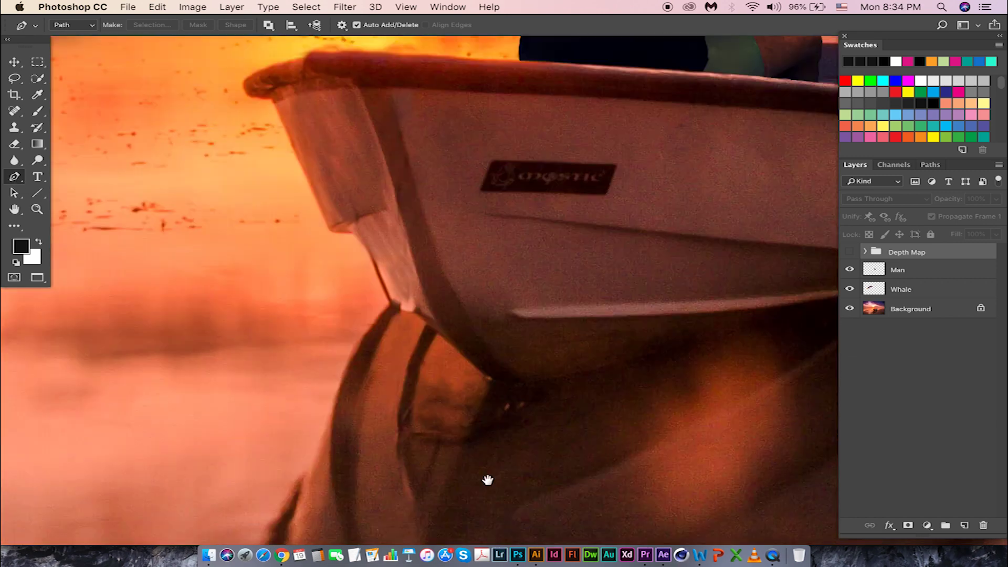
pyautogui.scroll(-3, 489, 480)
pyautogui.click(306, 371)
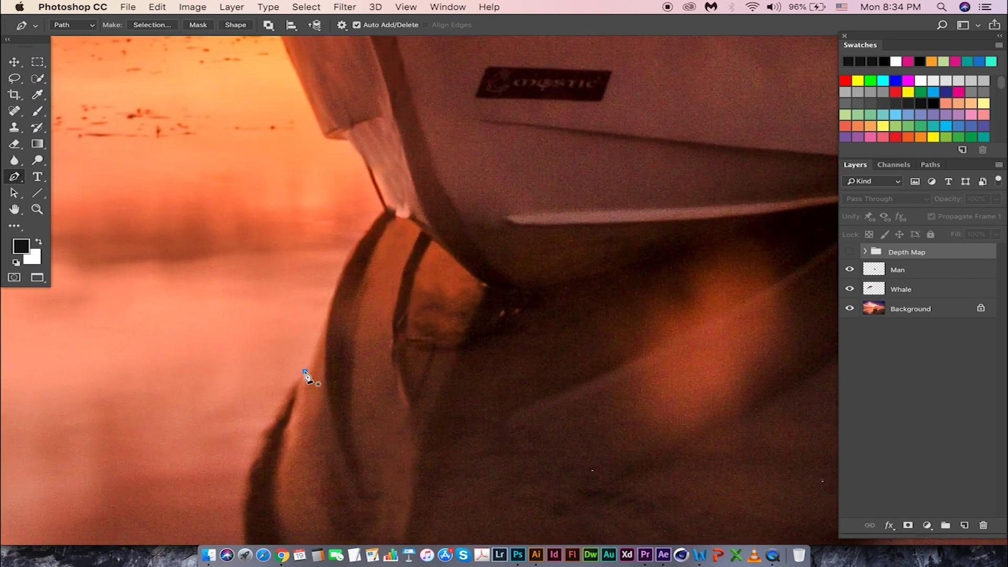
pyautogui.click(319, 335)
pyautogui.click(326, 308)
pyautogui.click(337, 270)
pyautogui.click(350, 255)
pyautogui.click(385, 208)
pyautogui.click(362, 156)
pyautogui.click(324, 134)
pyautogui.scroll(10, 336, 157)
pyautogui.click(338, 317)
pyautogui.click(328, 298)
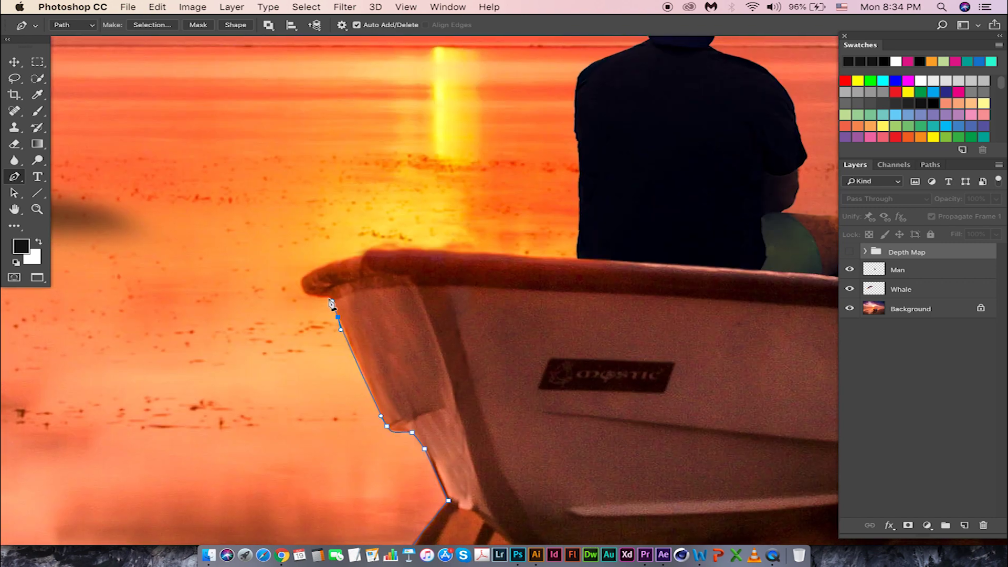
pyautogui.click(301, 286)
pyautogui.click(313, 273)
pyautogui.click(362, 254)
pyautogui.click(403, 252)
# Continue the path around the man's back, shoulder, cap, neck, arm, thigh and knee
pyautogui.click(509, 252)
pyautogui.click(577, 257)
pyautogui.scroll(5, 572, 237)
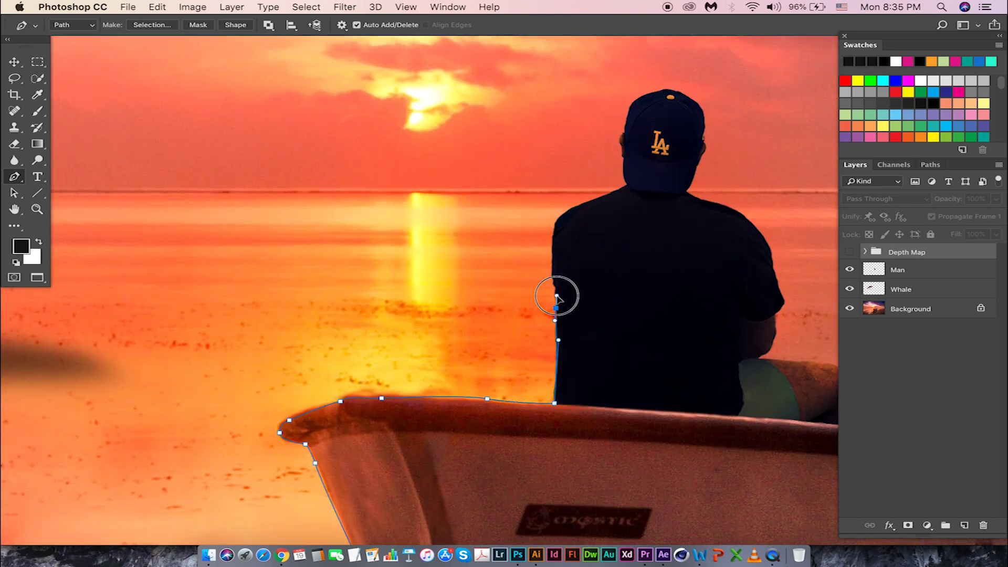
pyautogui.click(555, 308)
pyautogui.click(554, 285)
pyautogui.moveTo(553, 250); pyautogui.dragTo(554, 239)
pyautogui.click(570, 209)
pyautogui.click(627, 182)
pyautogui.press('super+plus')
pyautogui.moveTo(637, 173); pyautogui.dragTo(353, 333)
pyautogui.click(403, 260)
pyautogui.click(397, 241)
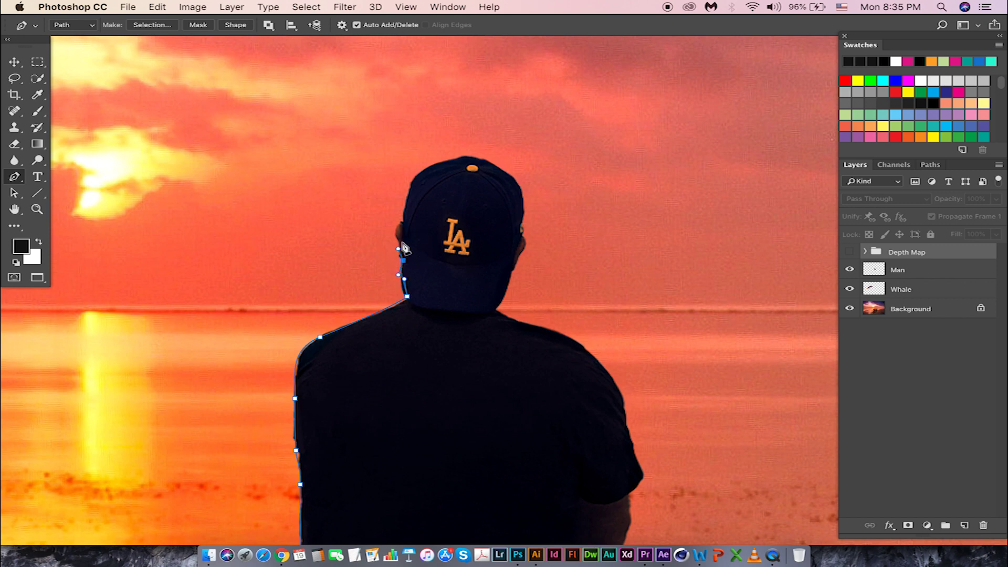
pyautogui.moveTo(402, 221); pyautogui.dragTo(406, 199)
pyautogui.click(428, 168)
pyautogui.click(479, 157)
pyautogui.click(512, 177)
pyautogui.click(523, 215)
pyautogui.click(523, 238)
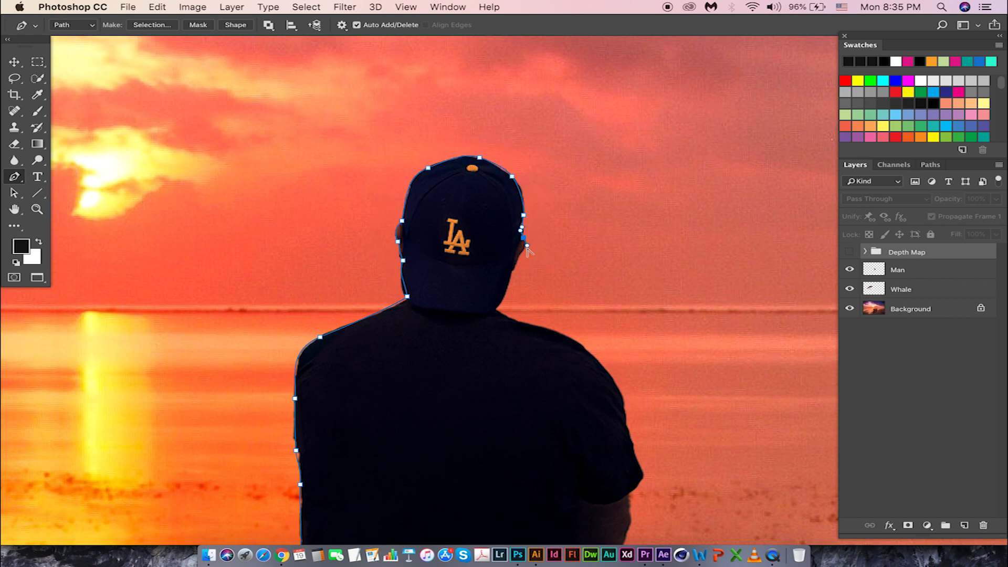
pyautogui.moveTo(516, 264); pyautogui.dragTo(512, 274)
pyautogui.scroll(-3, 532, 251)
pyautogui.click(497, 250)
pyautogui.click(543, 271)
pyautogui.scroll(-5, 546, 273)
pyautogui.hscroll(8, 546, 273)
pyautogui.click(449, 226)
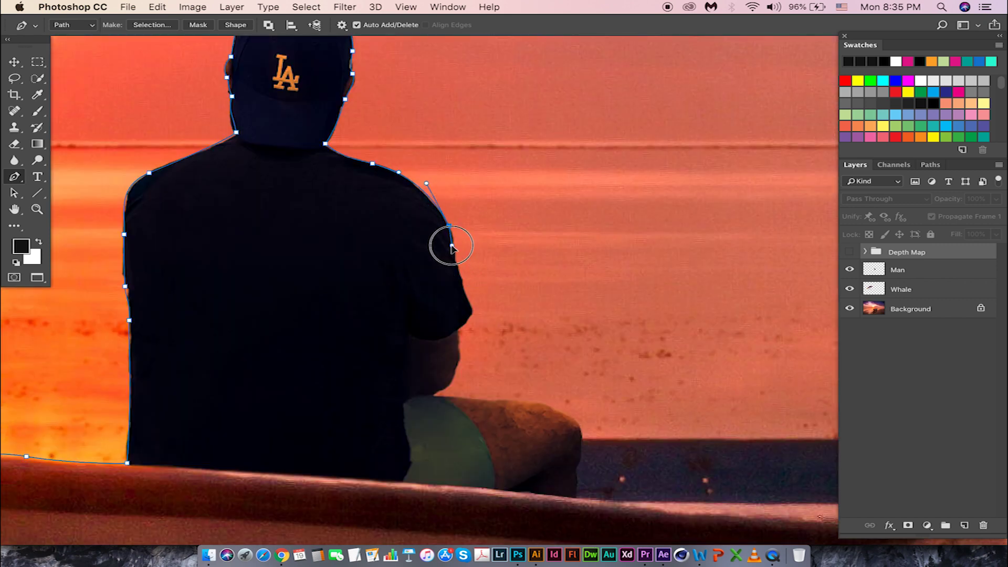
pyautogui.click(459, 272)
pyautogui.click(464, 282)
pyautogui.moveTo(469, 303); pyautogui.dragTo(474, 312)
pyautogui.click(456, 331)
pyautogui.click(429, 395)
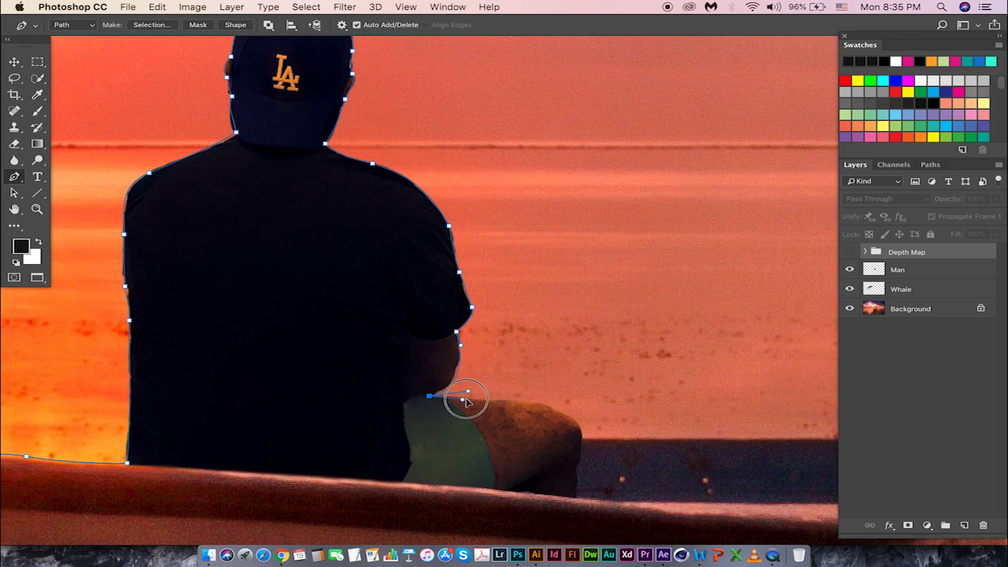
pyautogui.click(500, 400)
pyautogui.click(543, 406)
pyautogui.moveTo(575, 422); pyautogui.dragTo(392, 296)
# Finish the path along the boat's rim, right hull edge and reflection, closing it at the start
pyautogui.click(389, 297)
pyautogui.click(629, 296)
pyautogui.click(682, 290)
pyautogui.click(794, 287)
pyautogui.moveTo(794, 287); pyautogui.dragTo(495, 263)
pyautogui.click(514, 201)
pyautogui.scroll(-4, 496, 263)
pyautogui.click(500, 263)
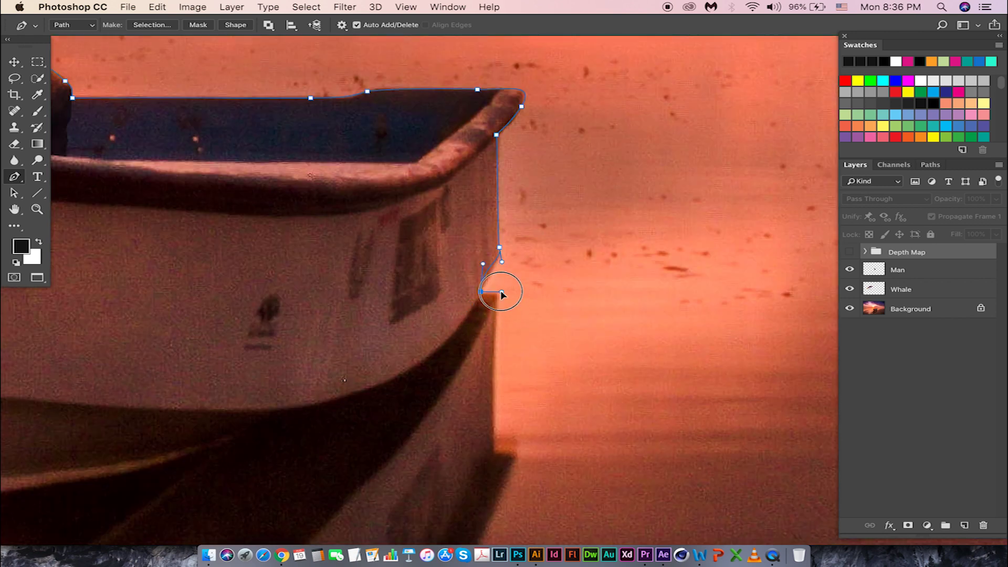
pyautogui.moveTo(482, 308); pyautogui.dragTo(497, 312)
pyautogui.scroll(-6, 483, 310)
pyautogui.hscroll(2, 483, 310)
pyautogui.click(461, 288)
pyautogui.scroll(-5, 456, 263)
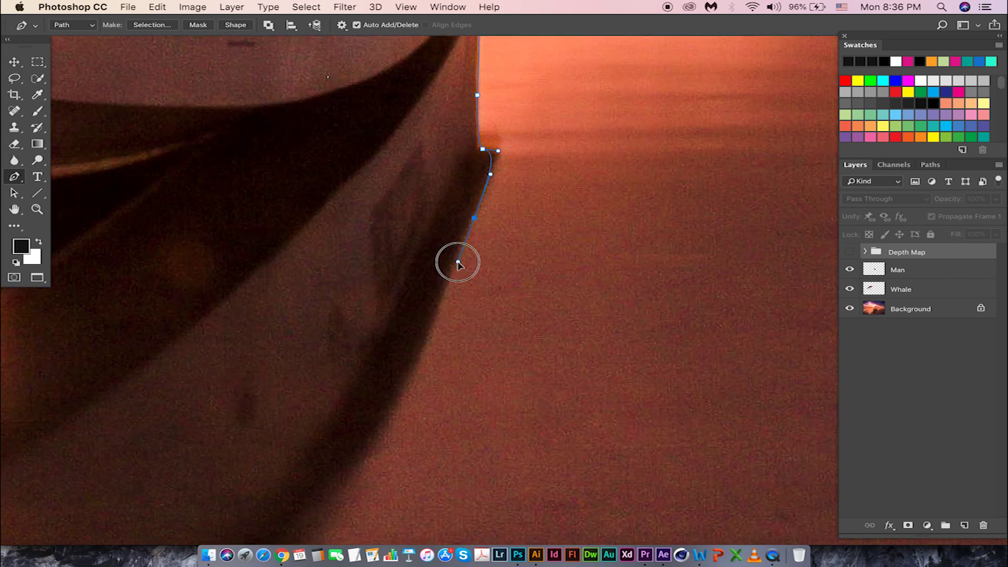
pyautogui.moveTo(484, 173); pyautogui.dragTo(463, 208)
pyautogui.hscroll(-3, 551, 191)
pyautogui.click(551, 191)
pyautogui.click(405, 315)
pyautogui.click(311, 346)
pyautogui.scroll(-3, 360, 326)
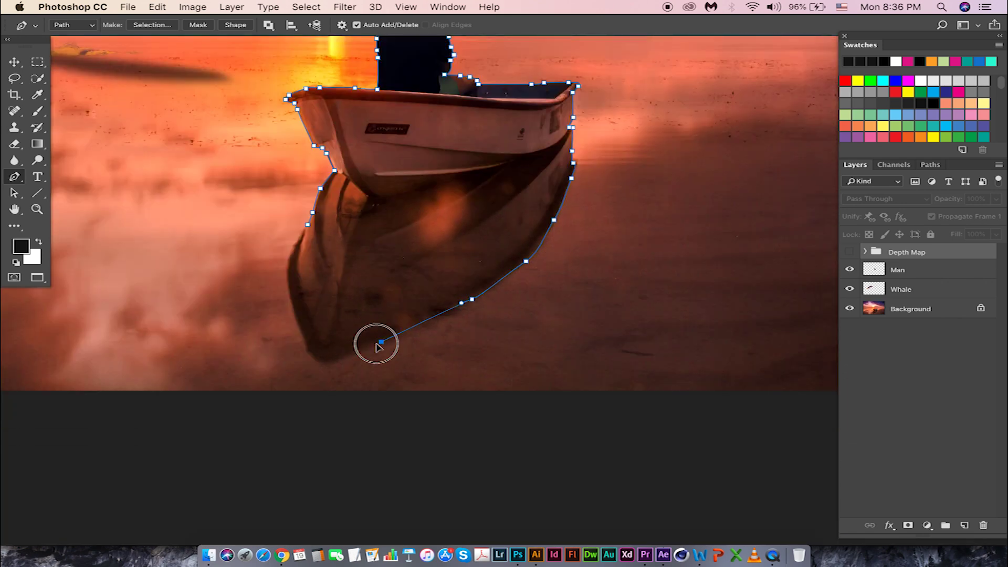
pyautogui.click(312, 353)
pyautogui.click(307, 225)
pyautogui.scroll(5, 332, 353)
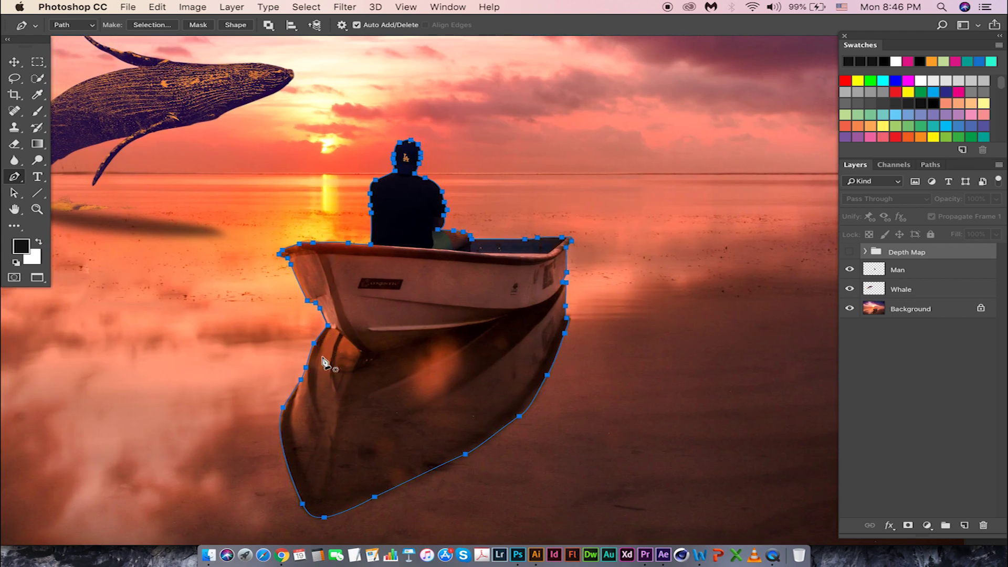
pyautogui.rightClick(336, 361)
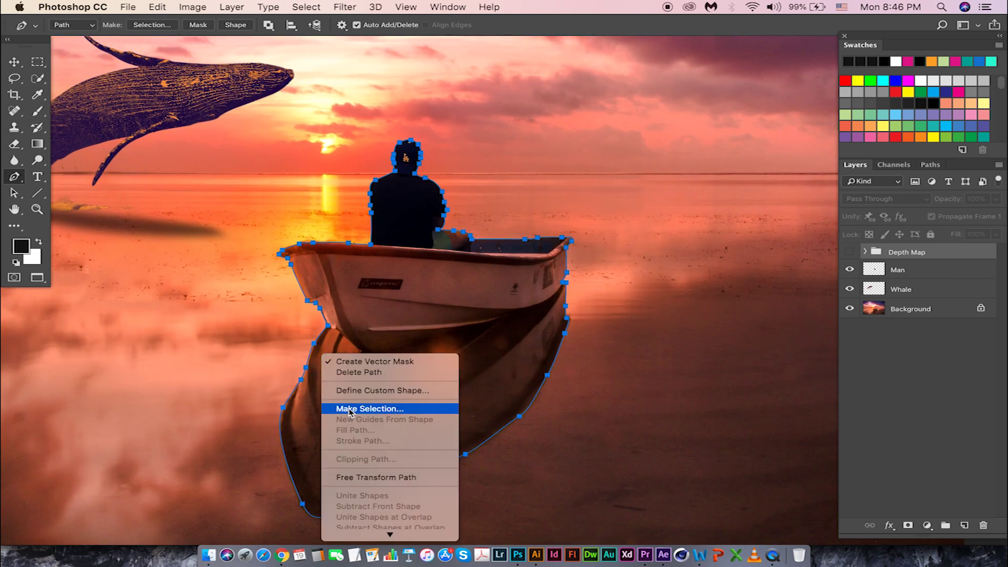
# Convert the boat-and-man path to a selection with 0 feather, and show the Depth Map group
pyautogui.click(349, 409)
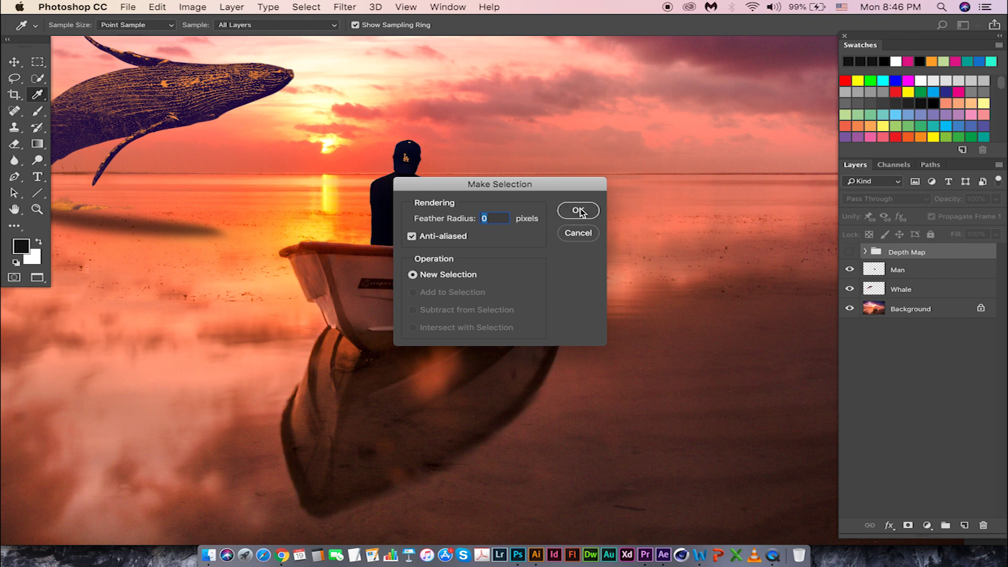
pyautogui.click(578, 210)
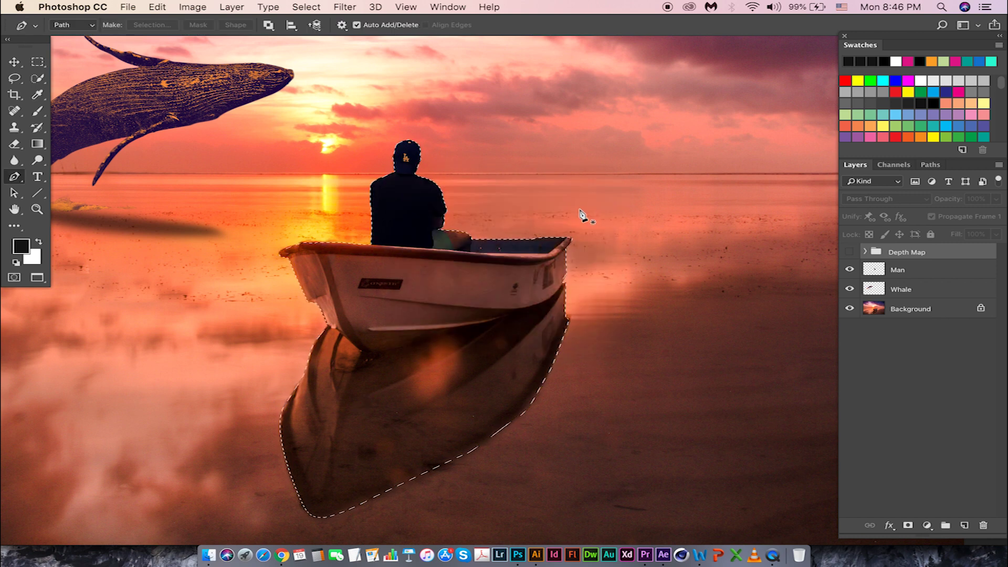
pyautogui.click(849, 252)
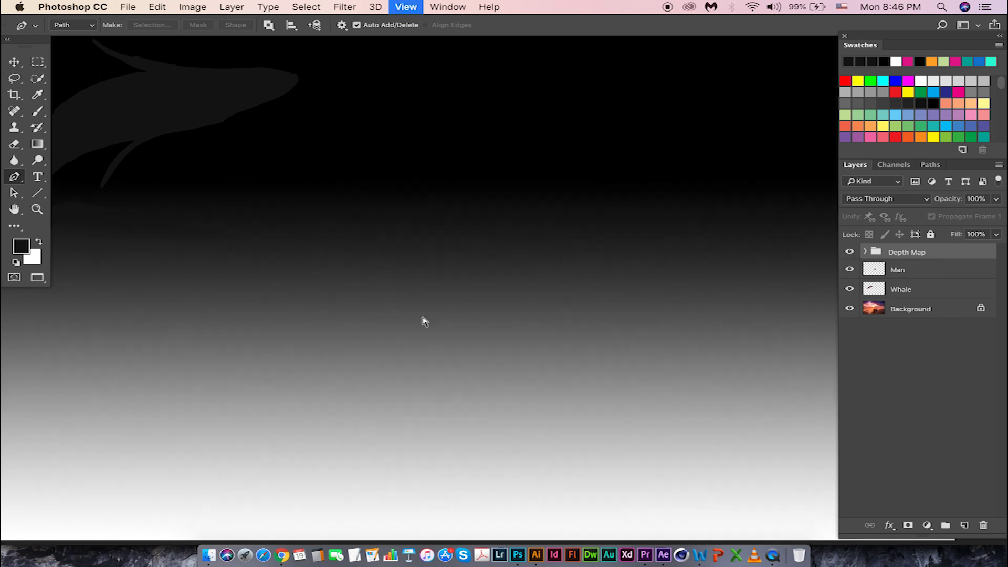
# Zoom out, expand the Depth Map group and select its Whale layer
pyautogui.press('super+minus')
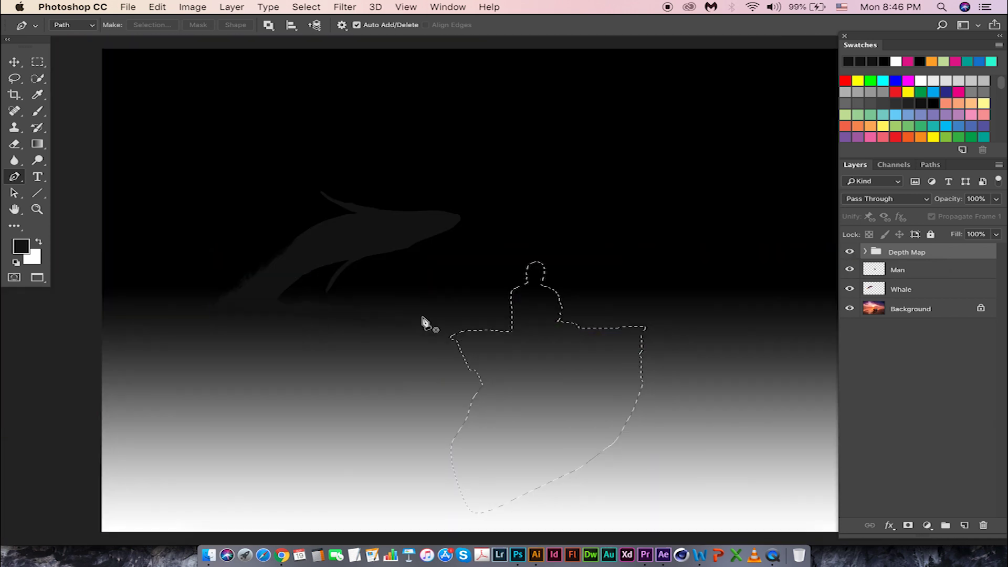
pyautogui.click(849, 254)
pyautogui.click(850, 253)
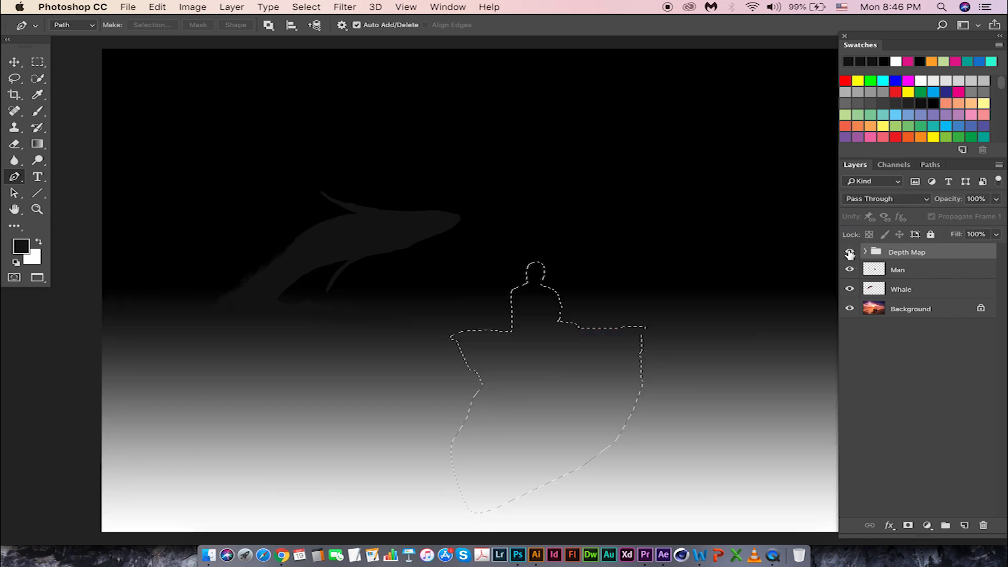
pyautogui.click(867, 253)
pyautogui.click(936, 274)
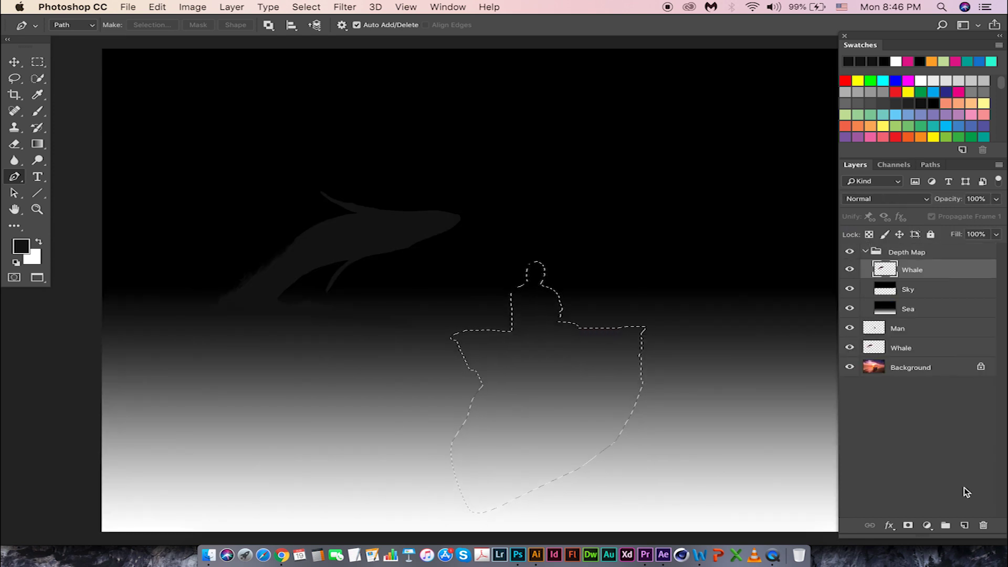
# Add a new layer in the Depth Map group named Boat
pyautogui.click(965, 525)
pyautogui.doubleClick(913, 270)
pyautogui.write('Boat')
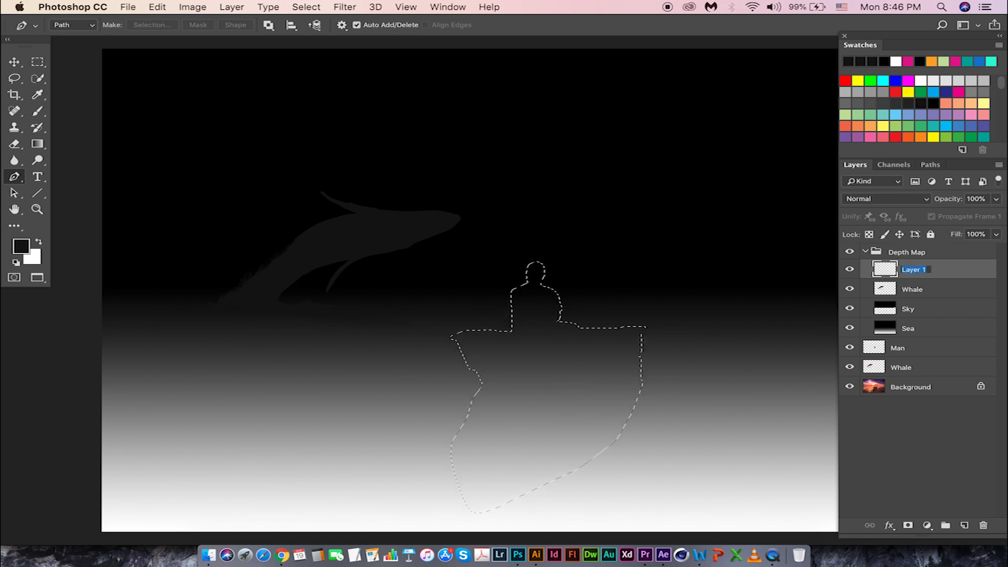
pyautogui.press('Return')
# Fill the boat selection with white, deselect, and collapse the Depth Map group
pyautogui.click(38, 243)
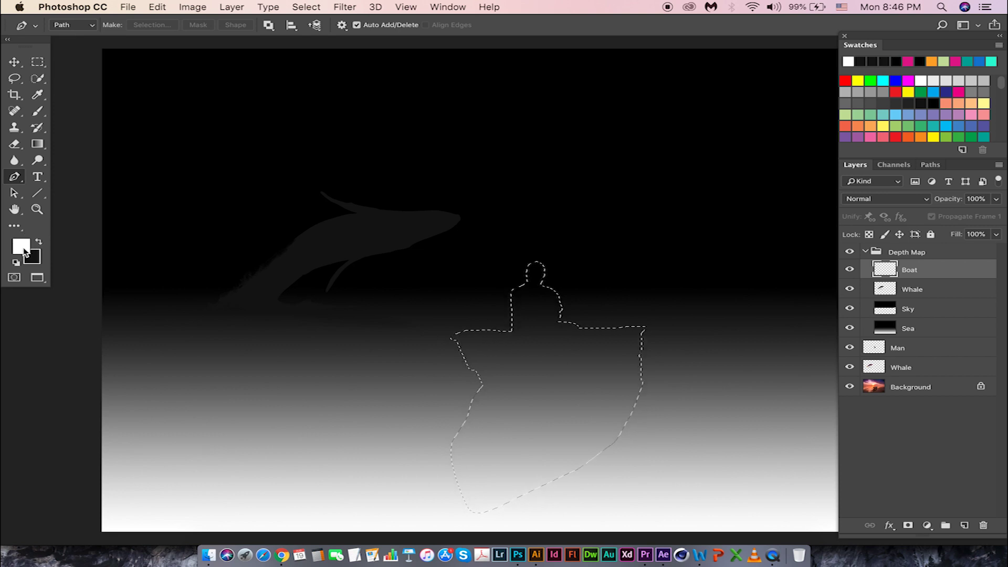
pyautogui.hotkey('alt', 'BackSpace')
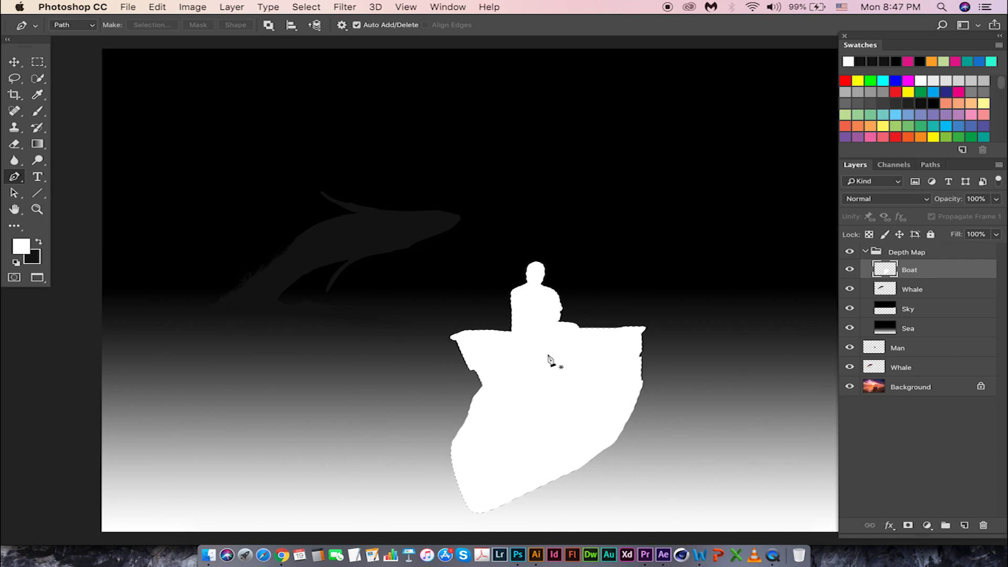
pyautogui.press('super+d')
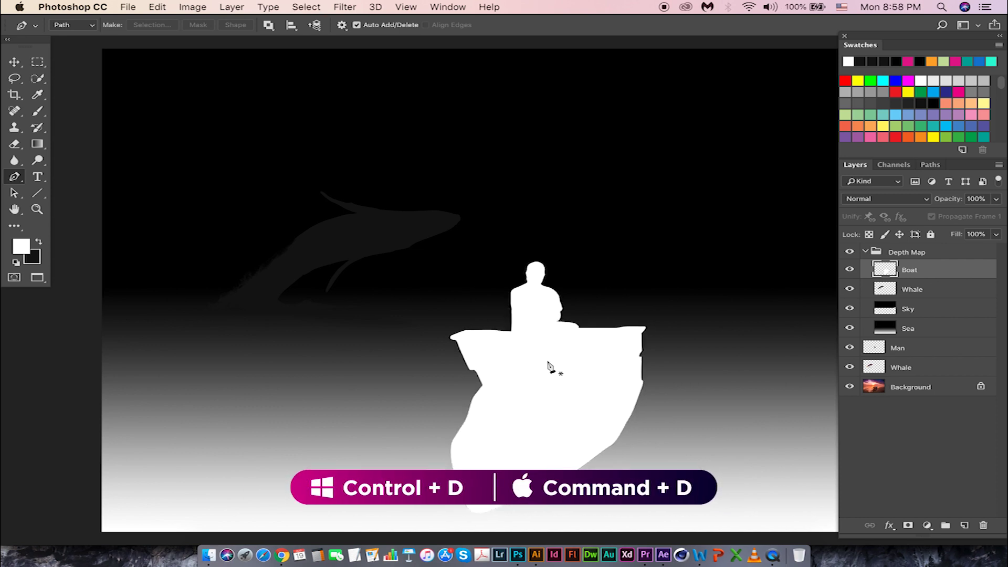
pyautogui.click(865, 253)
# Hide the Depth Map group to show the colour composite, and switch to the Move tool
pyautogui.click(850, 252)
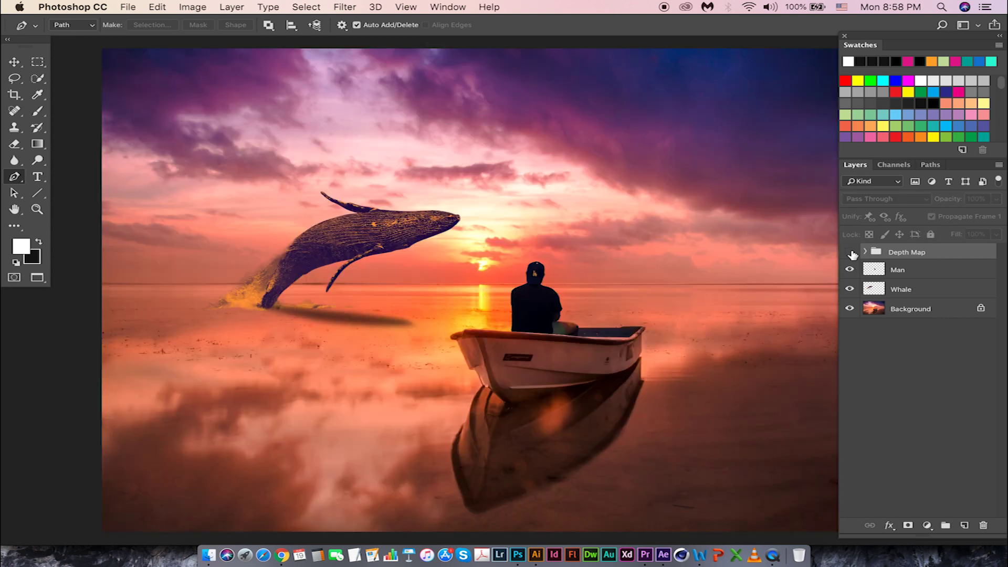
pyautogui.click(851, 253)
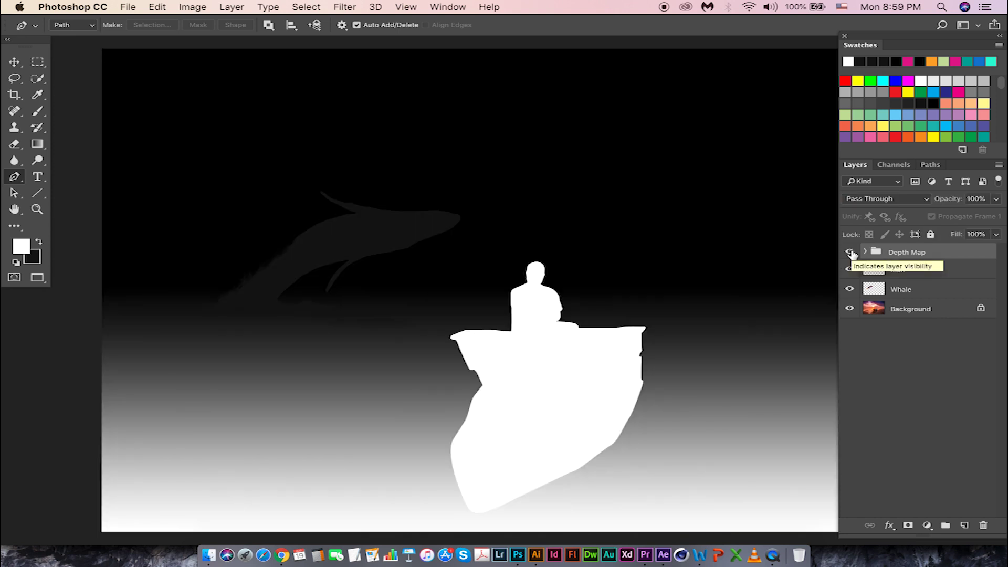
pyautogui.click(850, 253)
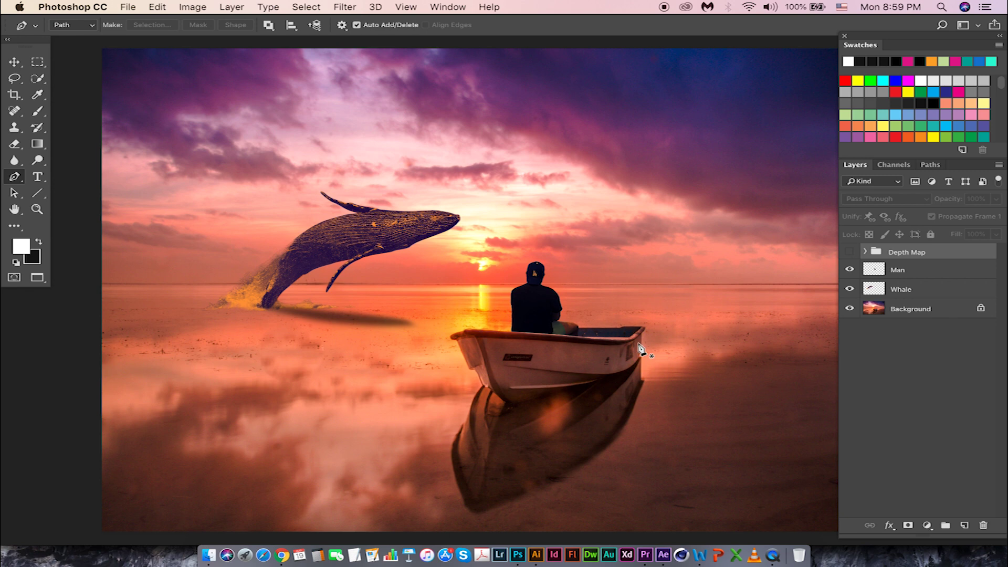
pyautogui.press('v')
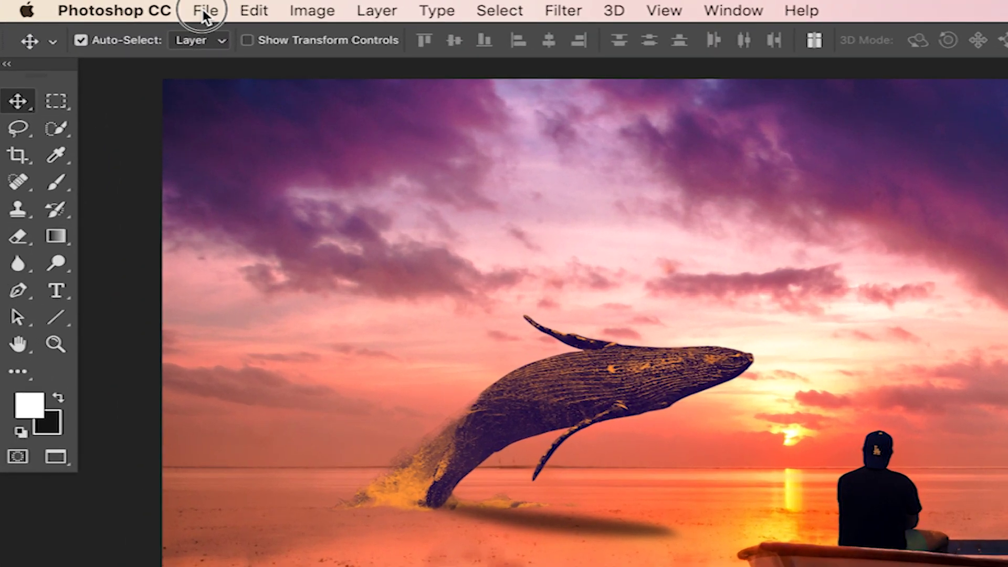
# Export the composite as a 2000×1333 JPG at 100% quality, saved as Compsite.jpg in Depth
pyautogui.click(128, 7)
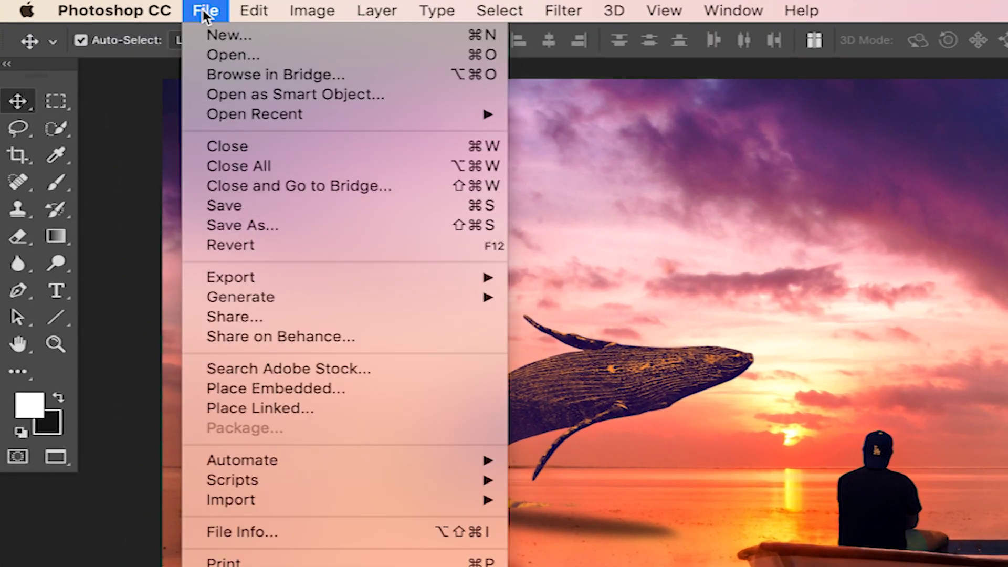
pyautogui.moveTo(315, 279)
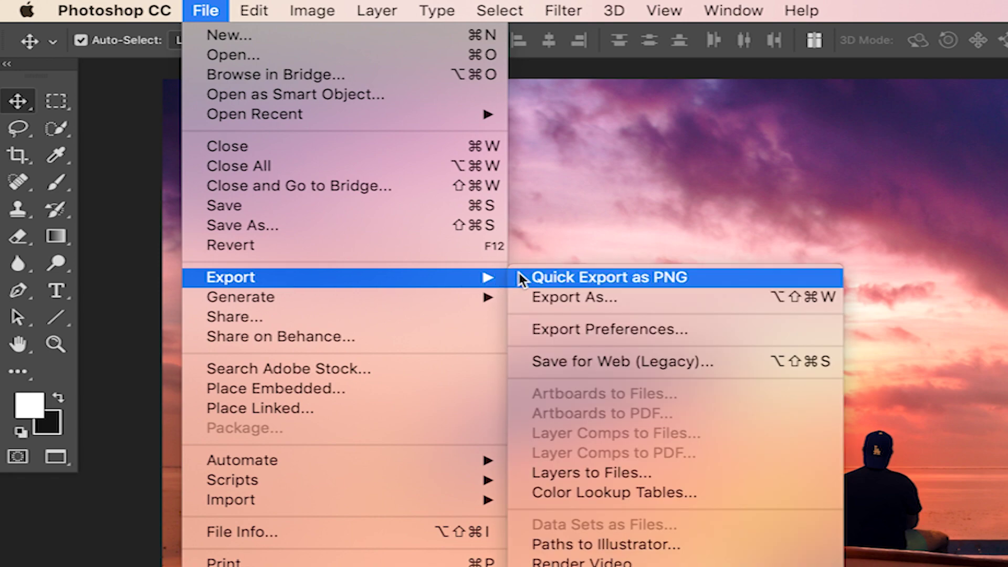
pyautogui.click(562, 295)
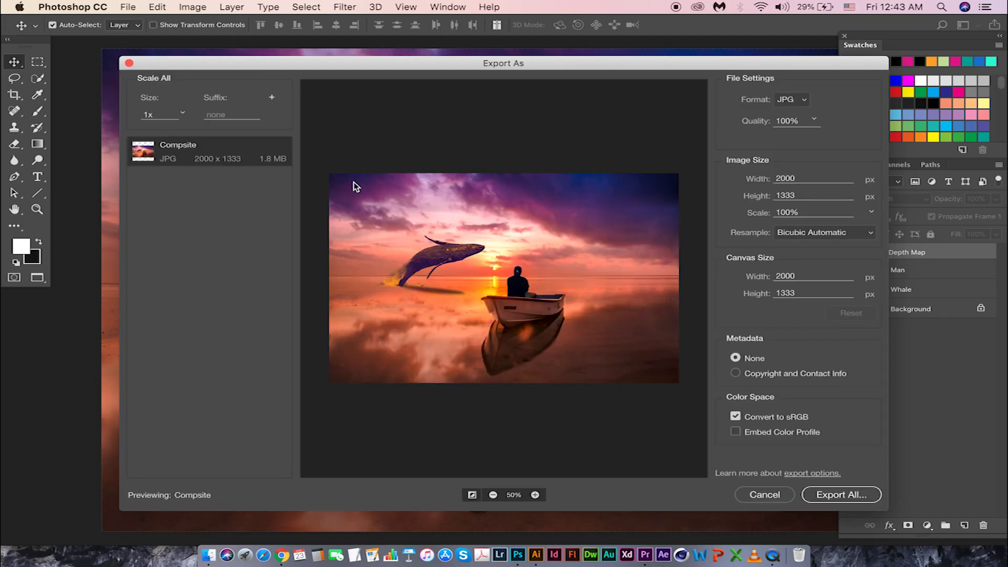
pyautogui.click(791, 105)
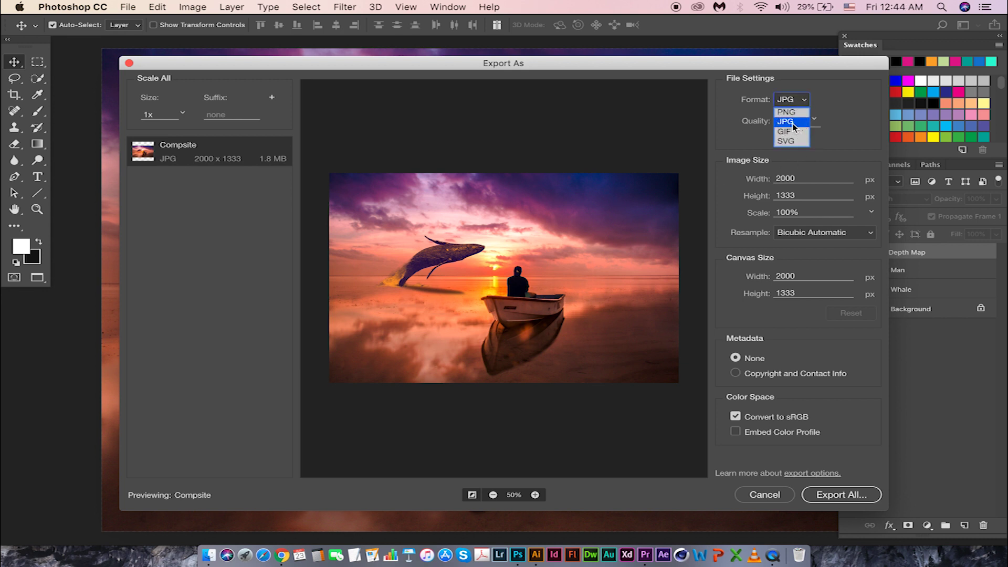
pyautogui.click(794, 123)
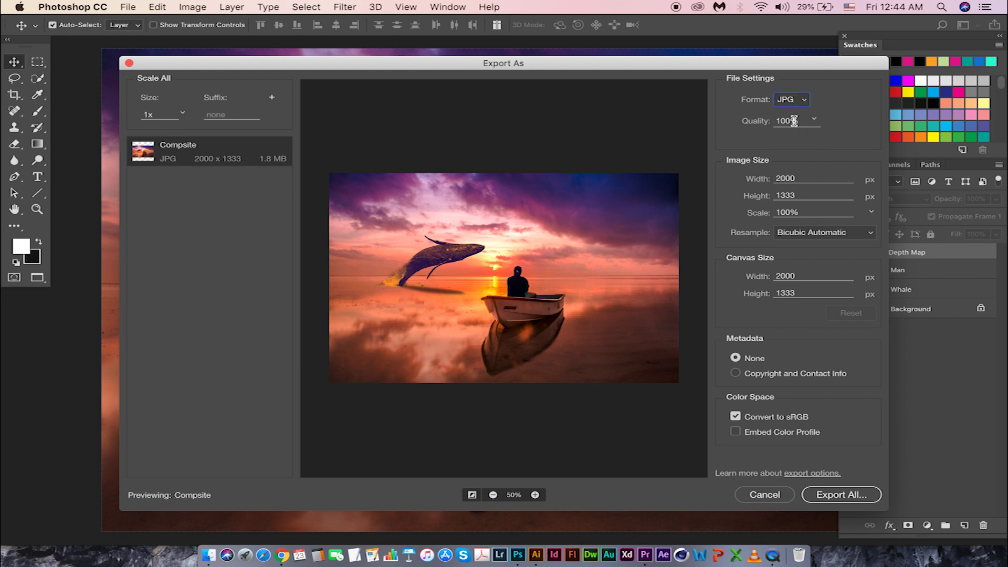
pyautogui.click(840, 495)
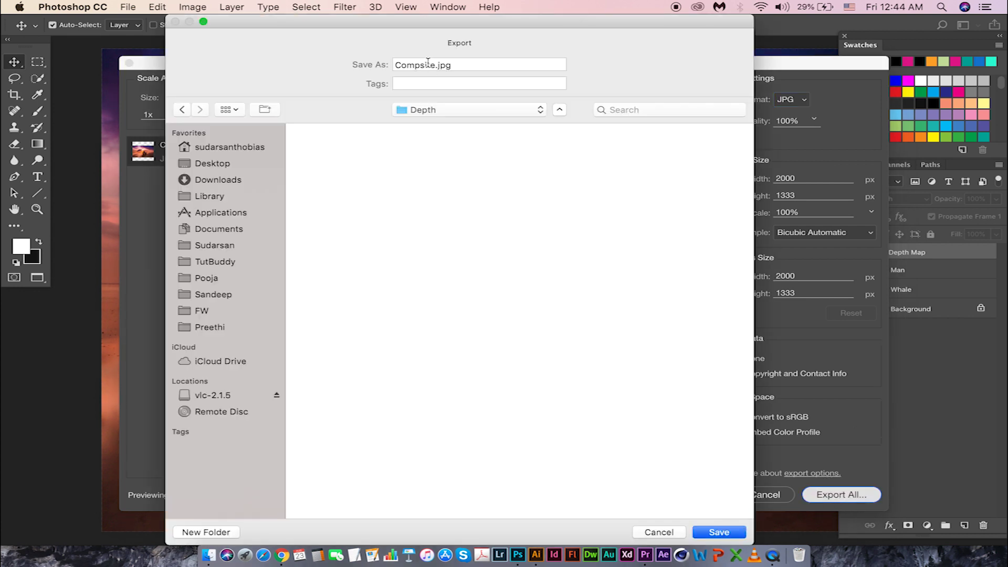
pyautogui.doubleClick(421, 65)
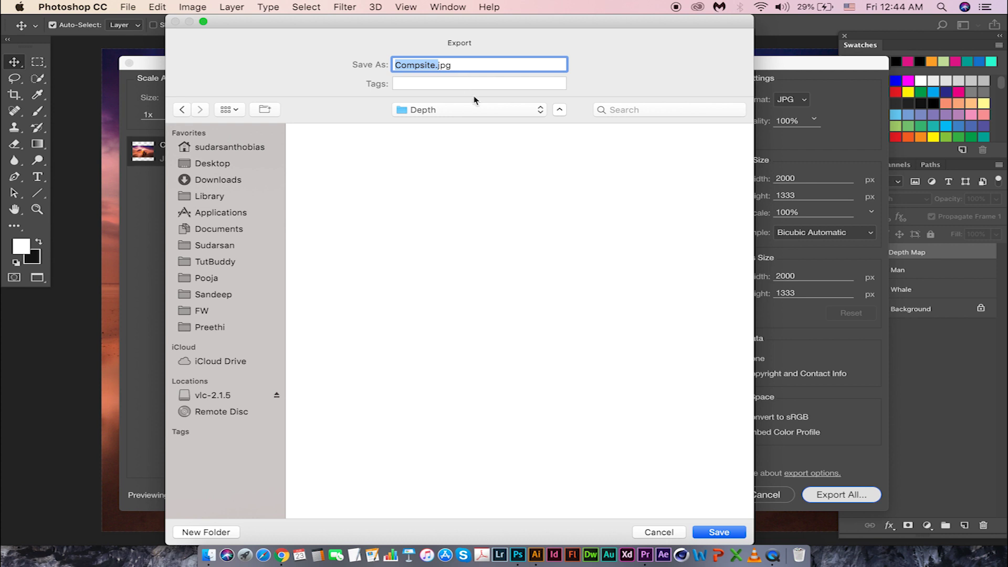
pyautogui.click(718, 532)
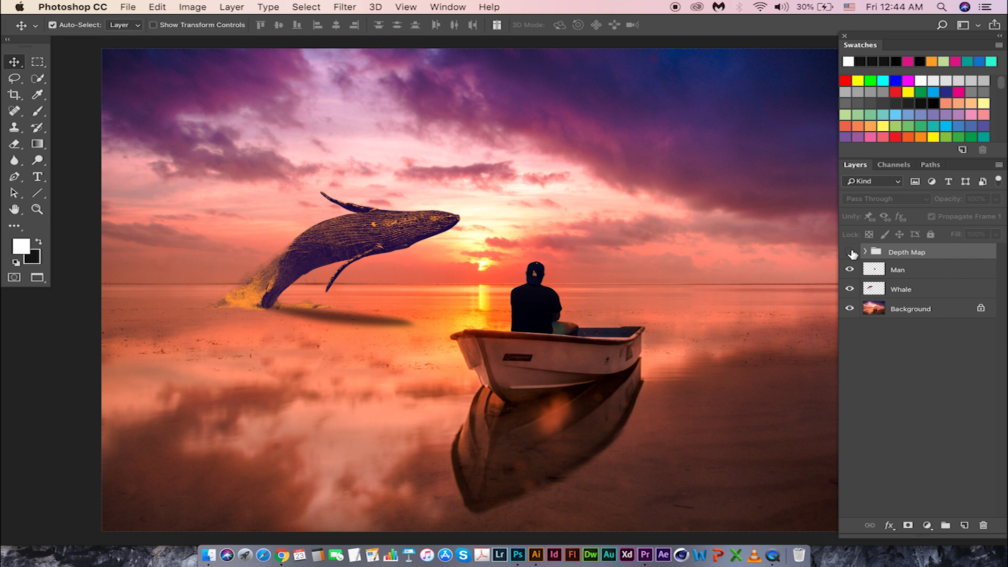
# Show the depth map, export it as JPG, and name the file Compsite_Depth.jpg
pyautogui.click(849, 252)
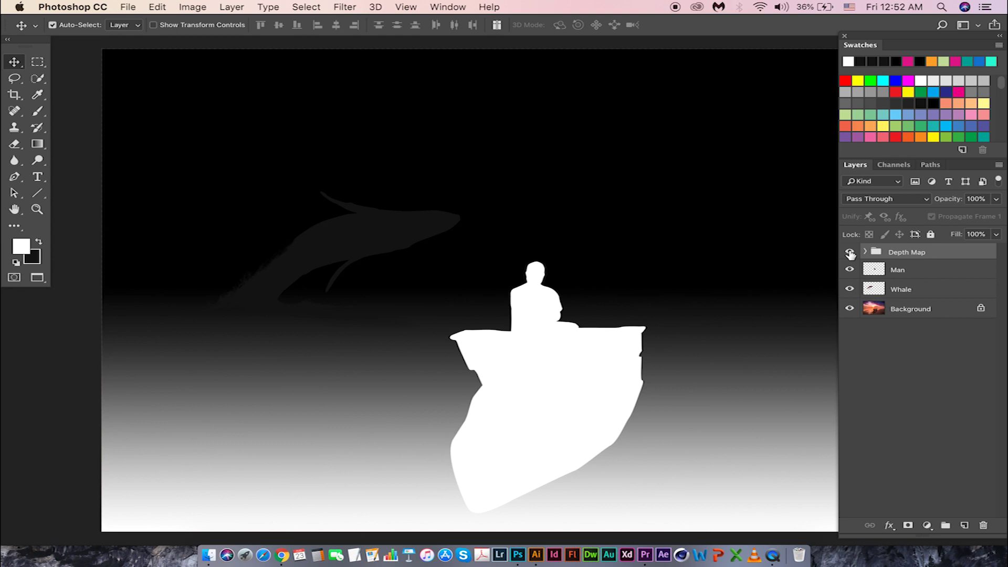
pyautogui.click(128, 7)
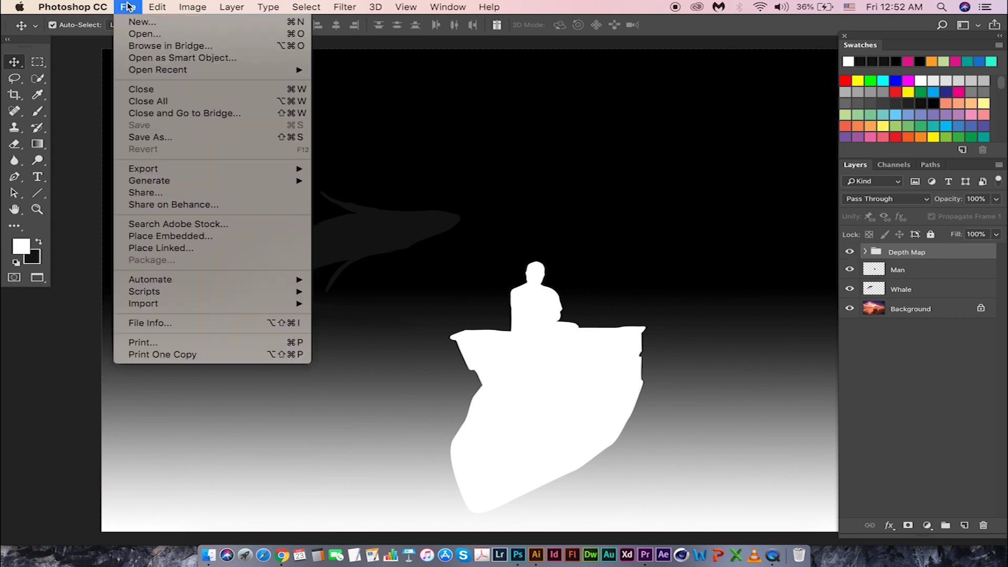
pyautogui.moveTo(152, 169)
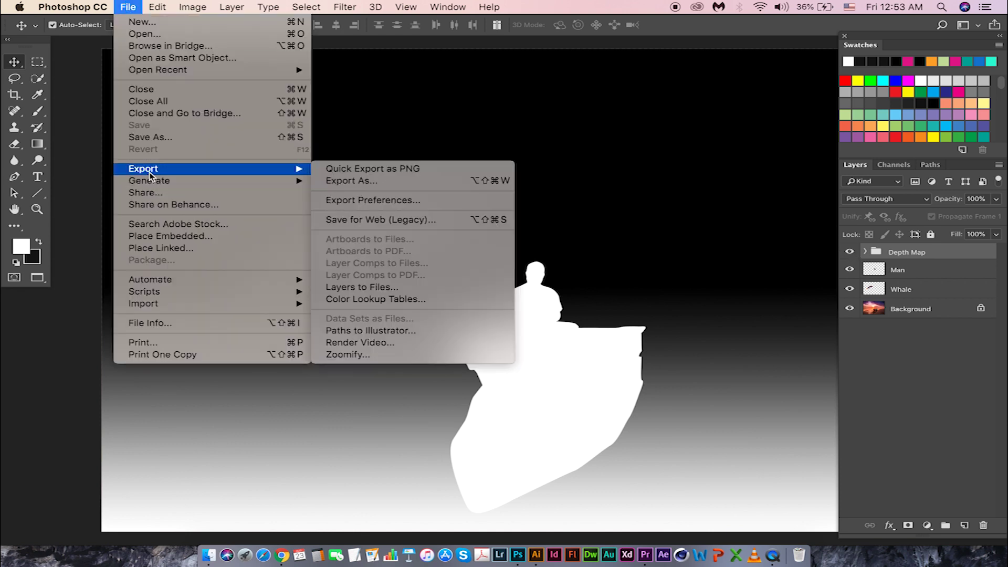
pyautogui.click(392, 185)
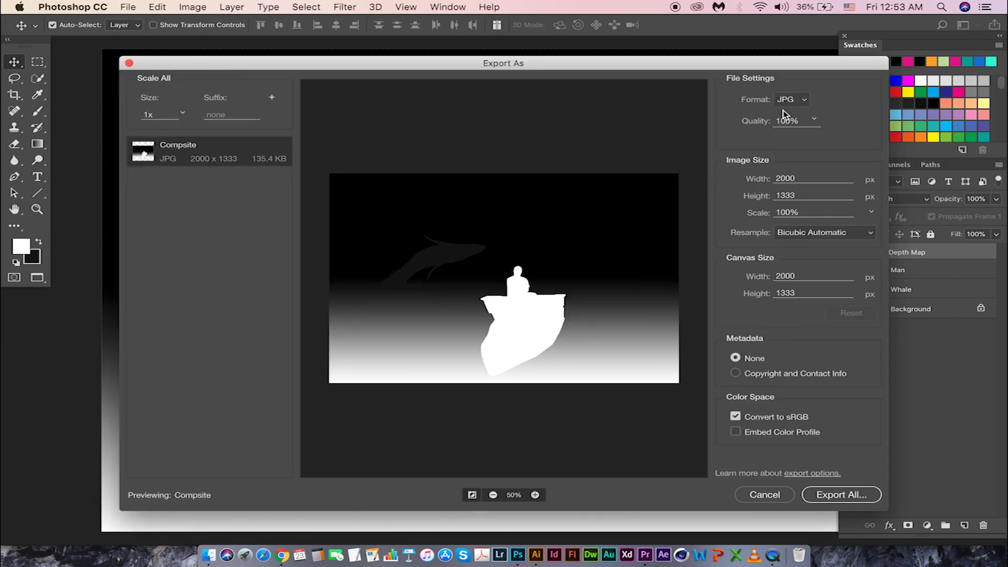
pyautogui.click(787, 101)
pyautogui.click(836, 494)
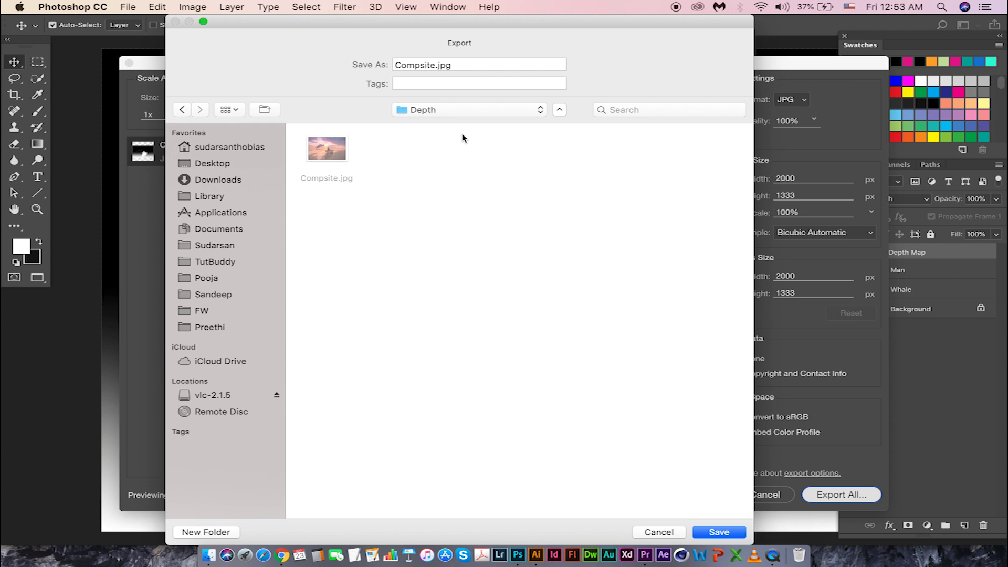
pyautogui.moveTo(398, 62); pyautogui.dragTo(436, 65)
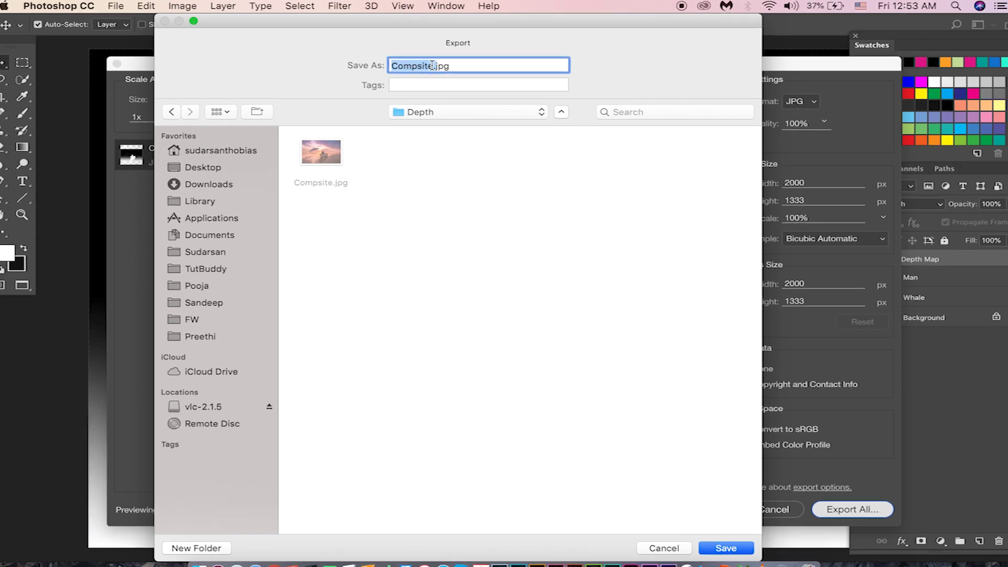
pyautogui.click(436, 65)
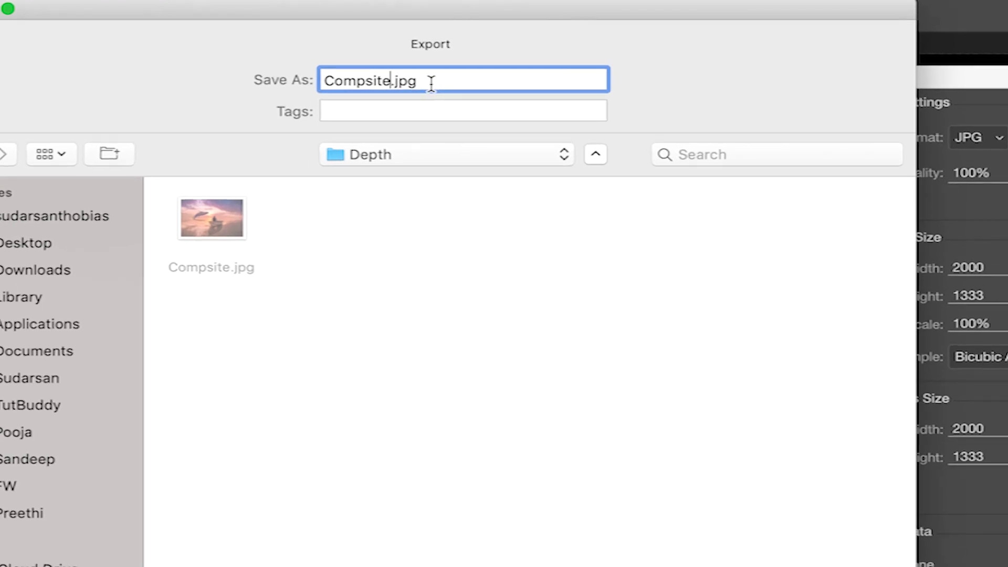
pyautogui.write('_Depth')
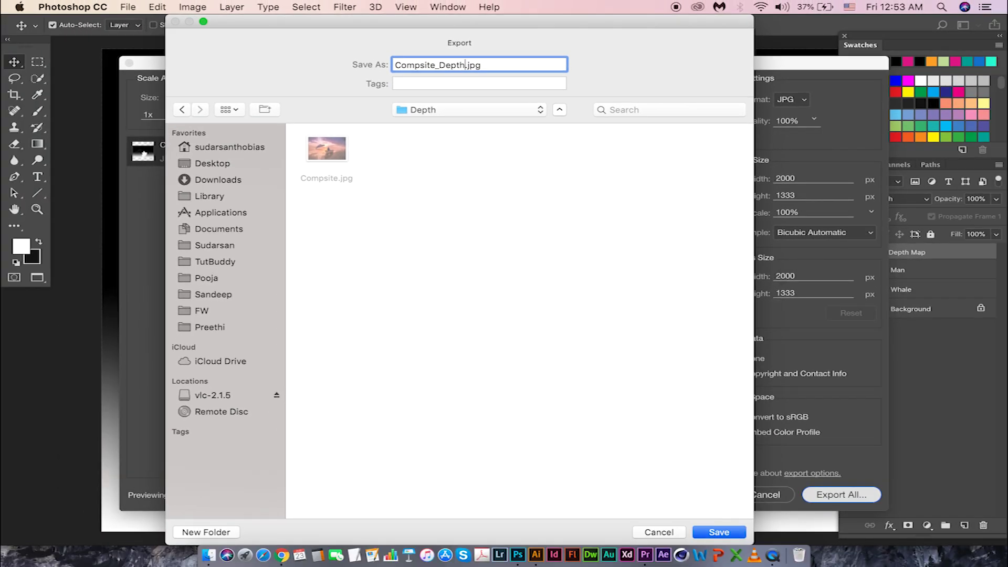
# Save Compsite_Depth.jpg, then Quick Look both exported JPGs in the Depth folder
pyautogui.click(719, 532)
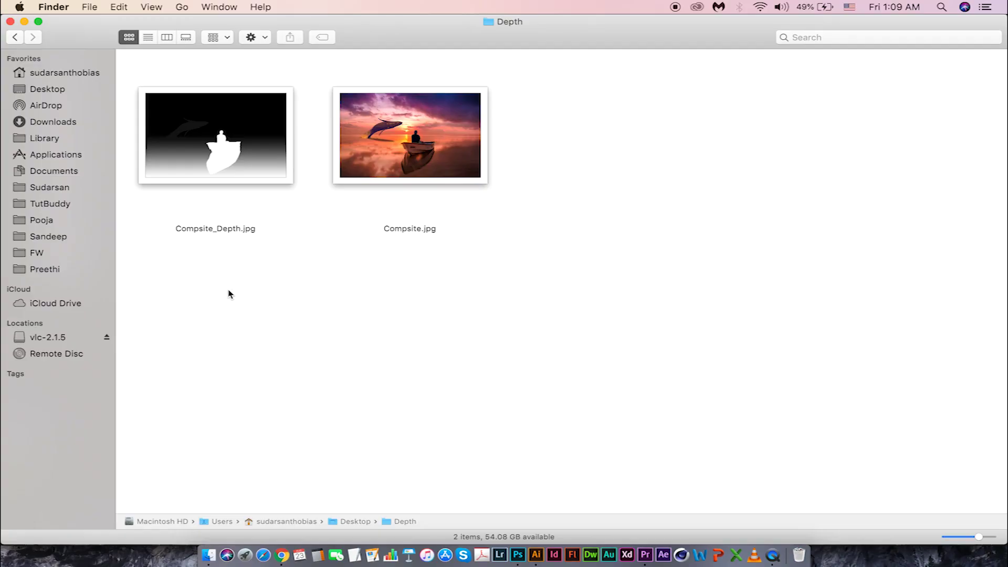
pyautogui.moveTo(203, 297); pyautogui.dragTo(475, 92)
pyautogui.press('space')
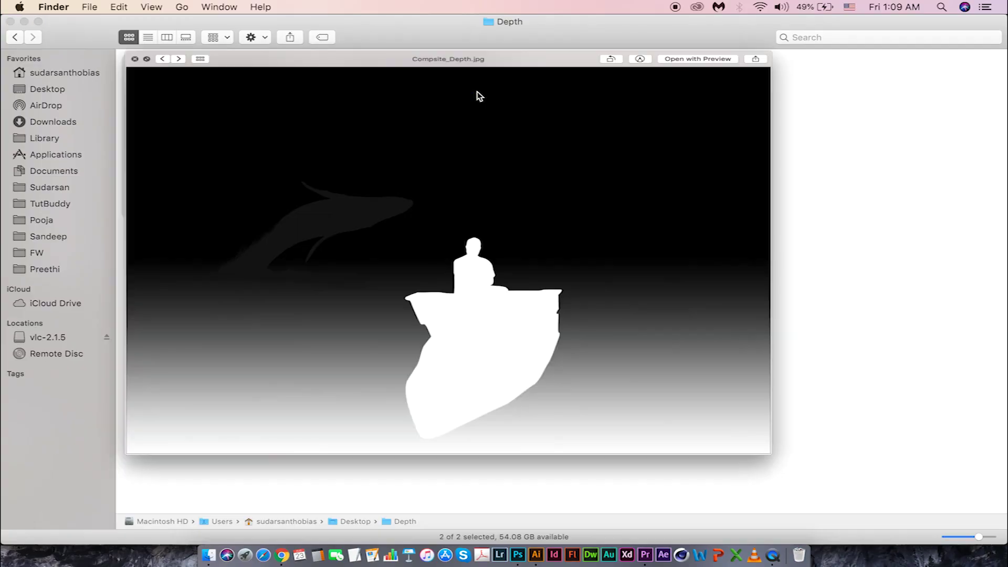
pyautogui.press('Right')
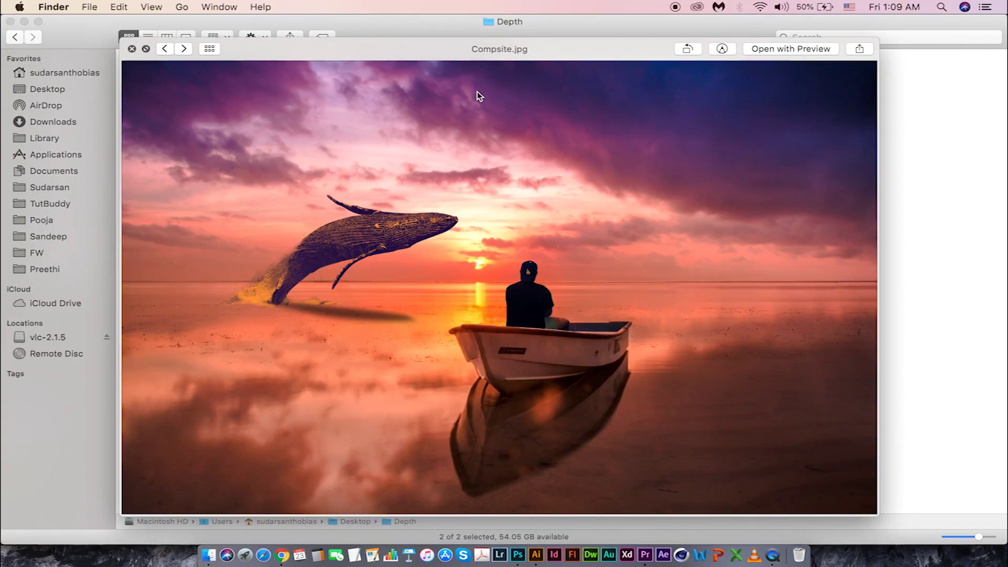
pyautogui.press('space')
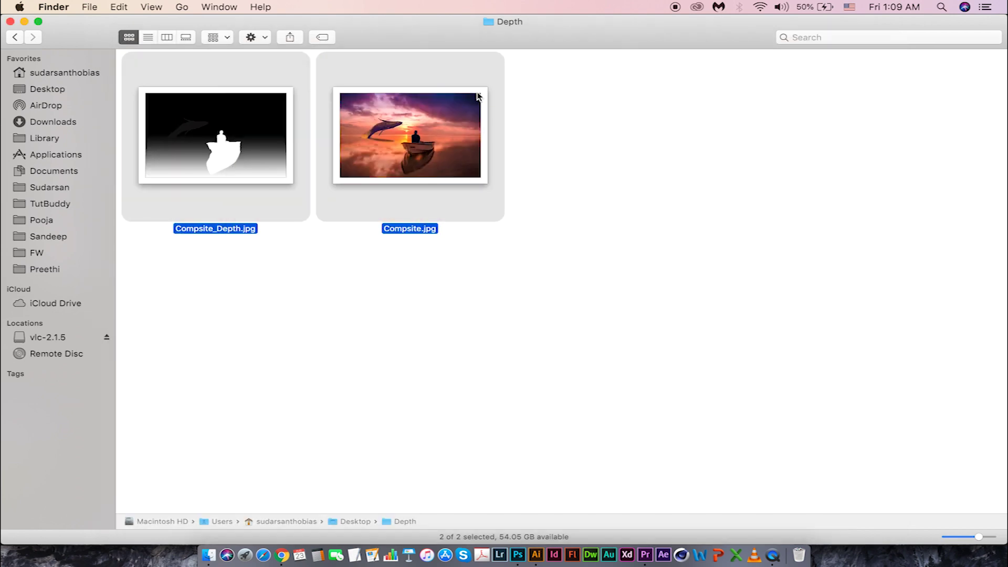
pyautogui.click(493, 355)
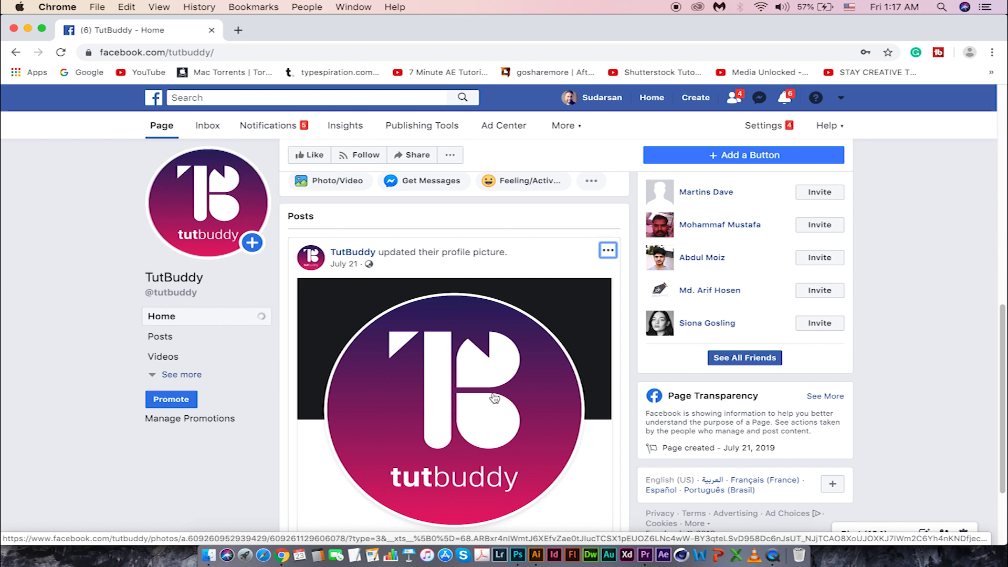
# Start a Photo/Video Page post and upload Compsite.jpg and Compsite_Depth.jpg from Depth
pyautogui.click(336, 181)
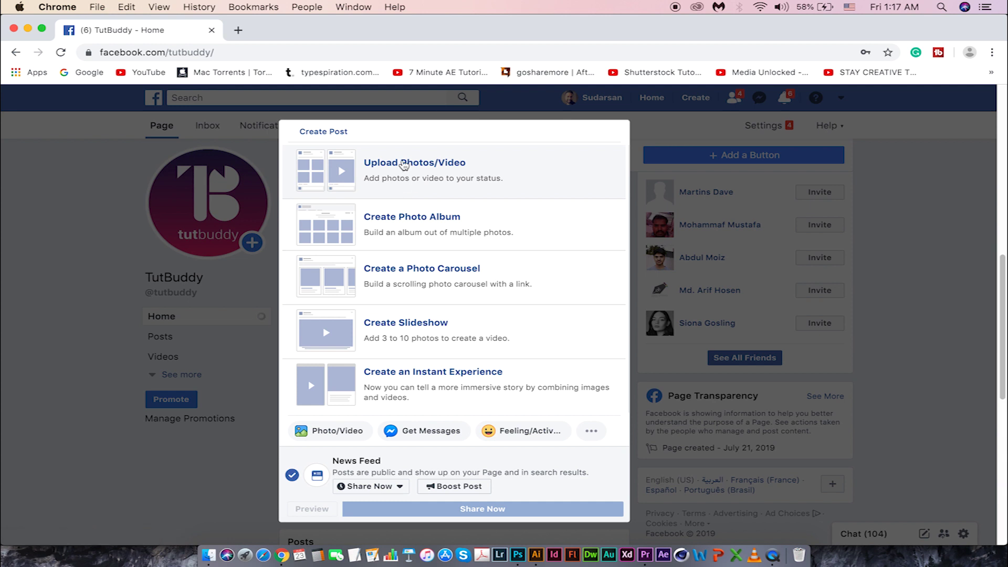
pyautogui.click(403, 166)
pyautogui.moveTo(348, 103); pyautogui.dragTo(213, 174)
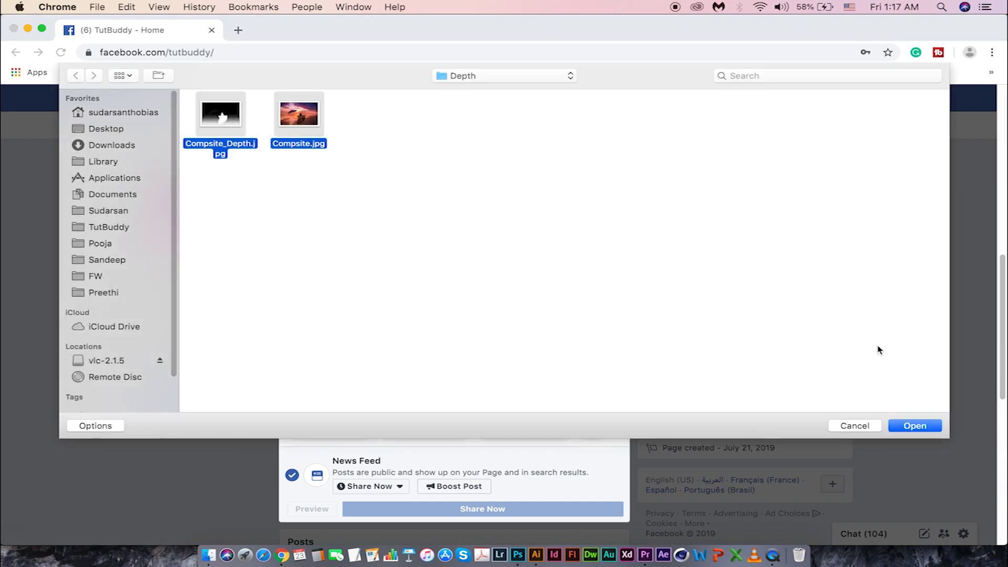
pyautogui.click(915, 427)
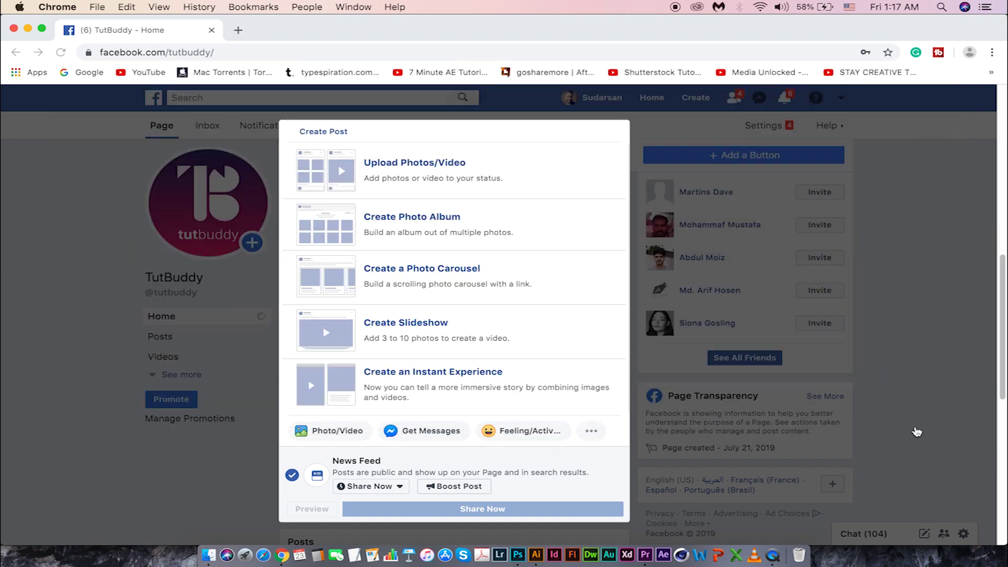